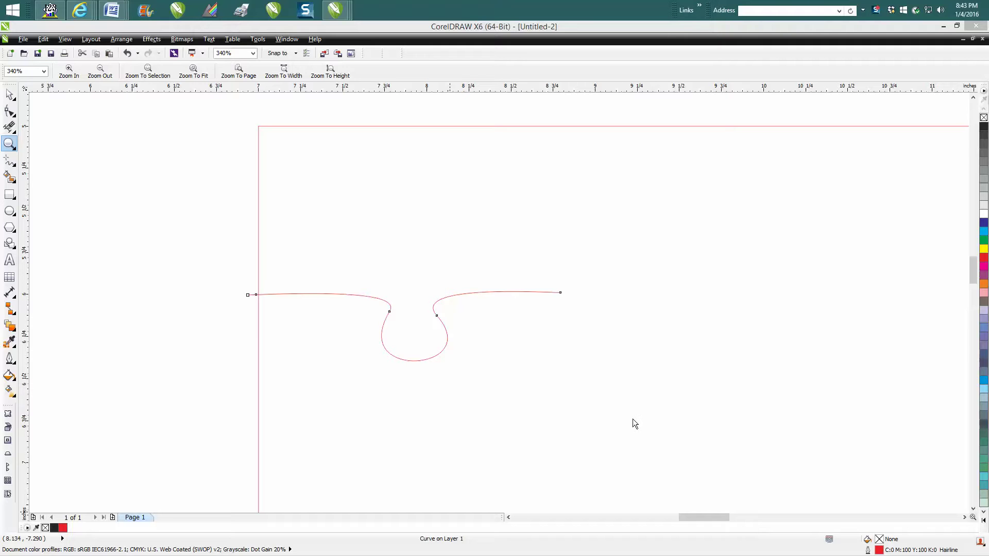
Zoom out to the whole page, then zoom in on the knobbed curve's area
{"action": "left_click", "coordinate": [14, 149]}
{"action": "scroll", "coordinate": [124, 187], "scroll_direction": "down", "scroll_amount": 5}
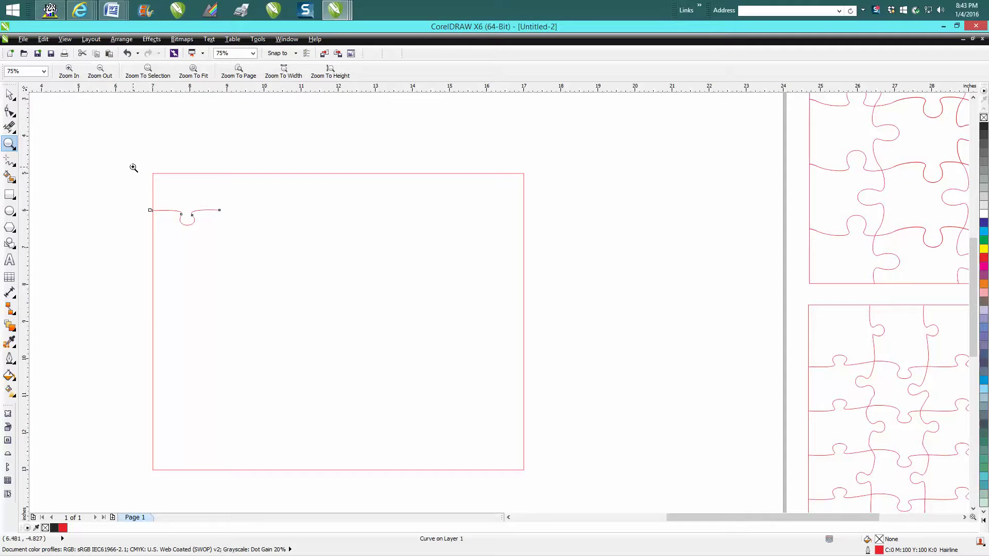
{"action": "left_click_drag", "start_coordinate": [133, 167], "coordinate": [548, 475]}
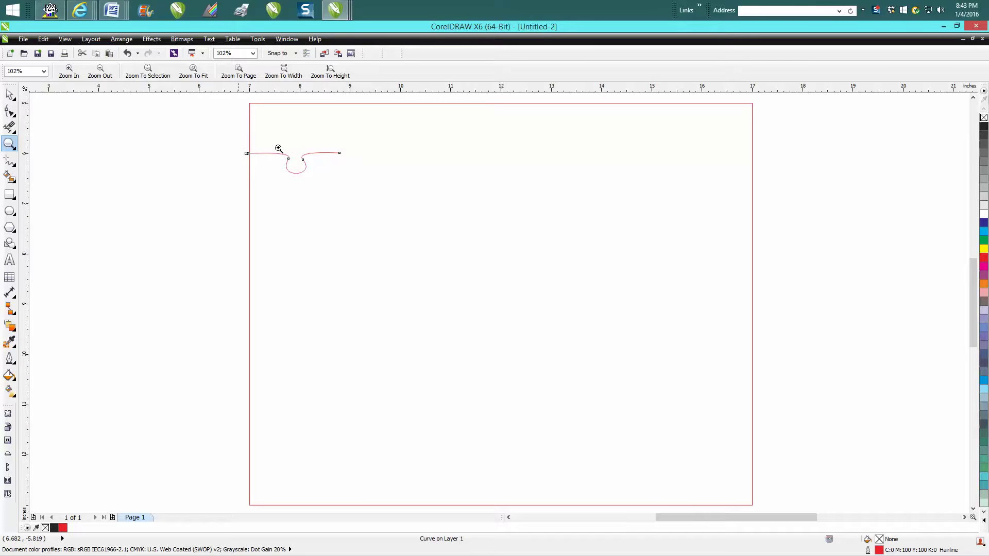
{"action": "left_click", "coordinate": [9, 94]}
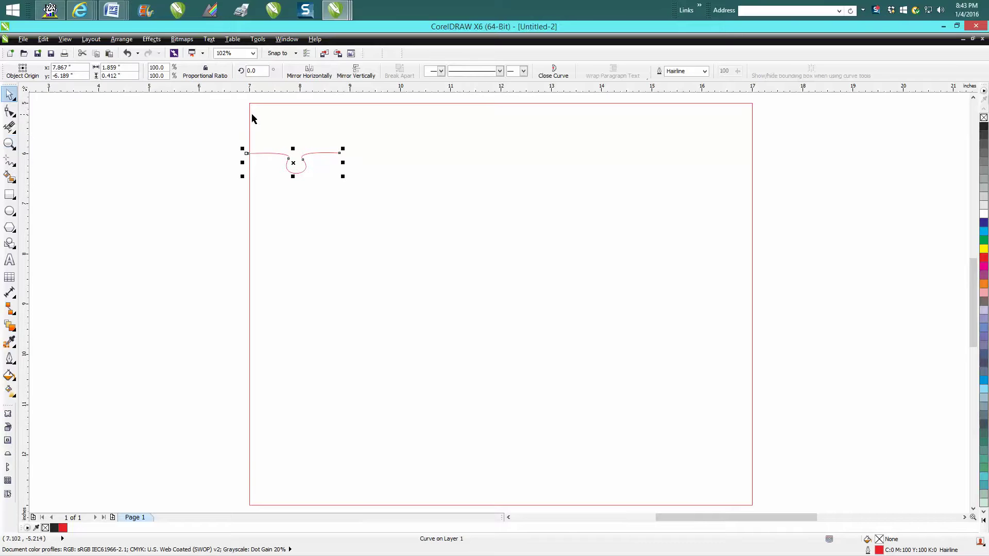
{"action": "left_click", "coordinate": [250, 118]}
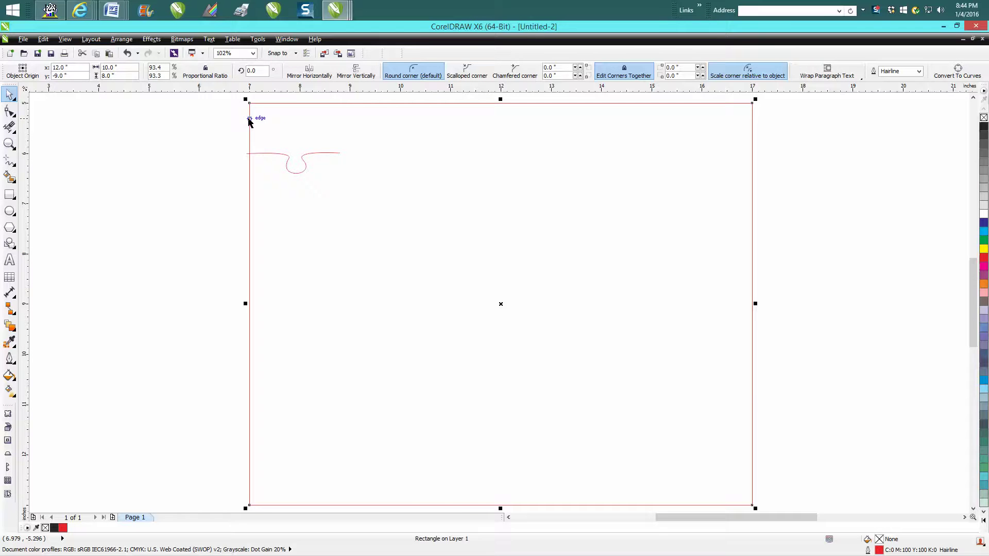
{"action": "scroll", "coordinate": [249, 121], "scroll_direction": "down", "scroll_amount": 2}
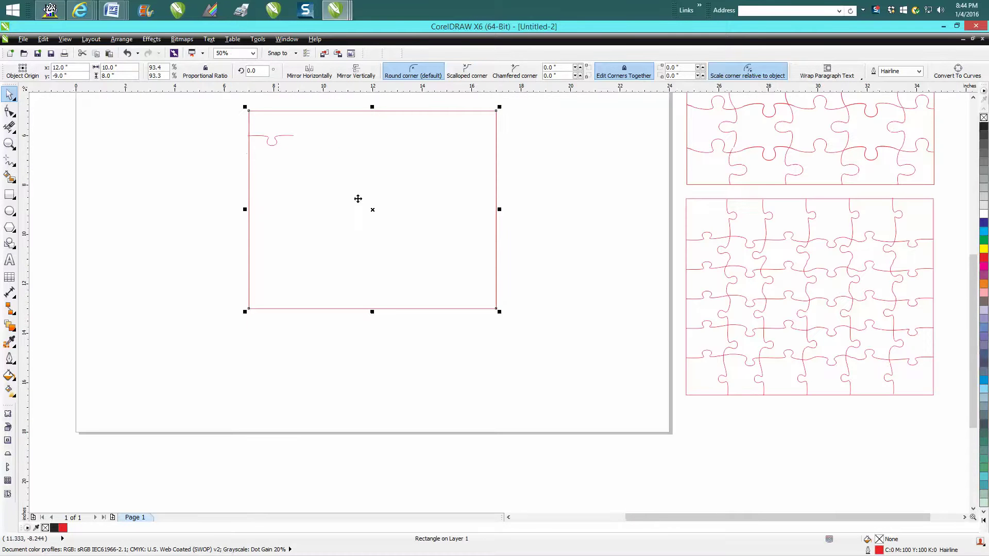
{"action": "left_click", "coordinate": [10, 144]}
{"action": "left_click_drag", "start_coordinate": [246, 106], "coordinate": [332, 171]}
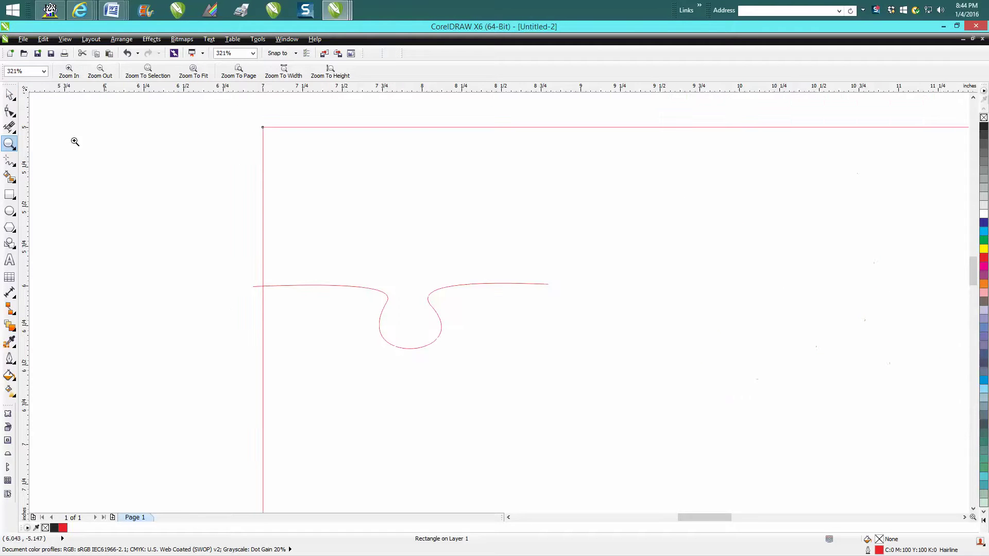
Sketch a practice freehand knob curve above the existing one and make its top node a cusp
{"action": "left_click", "coordinate": [16, 165]}
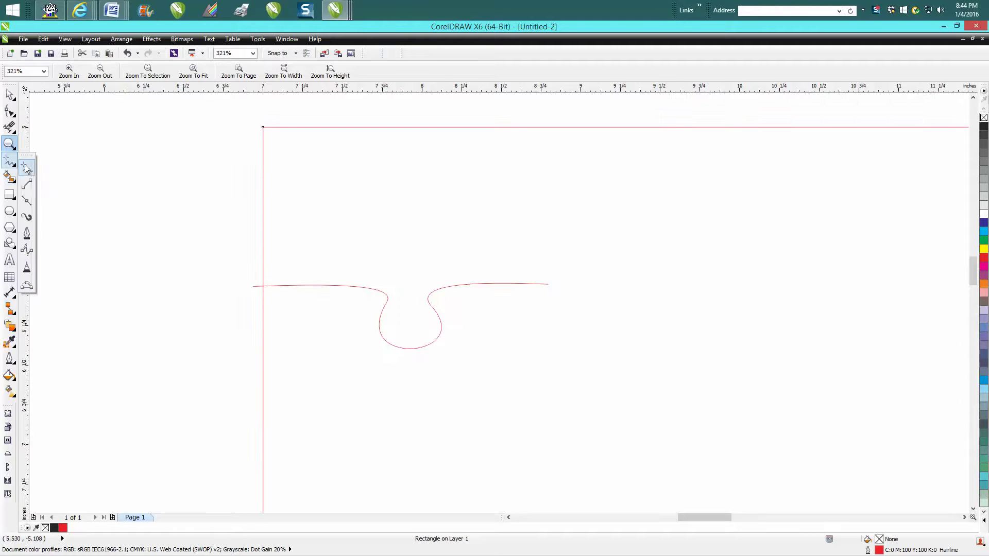
{"action": "left_click", "coordinate": [29, 171]}
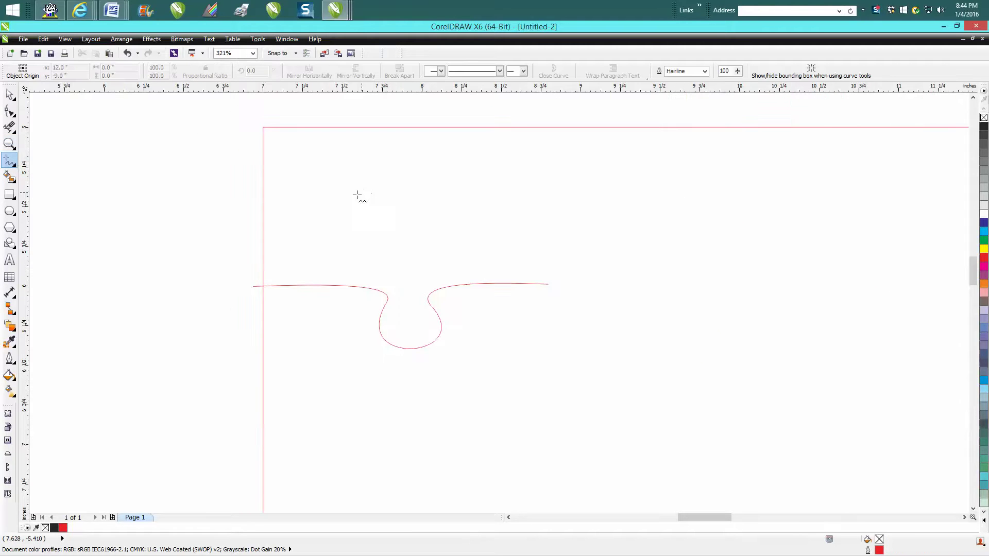
{"action": "mouse_move", "coordinate": [324, 219]}
{"action": "left_mouse_down"}
{"action": "mouse_move", "coordinate": [462, 222]}
{"action": "mouse_move", "coordinate": [473, 210]}
{"action": "mouse_move", "coordinate": [448, 193]}
{"action": "mouse_move", "coordinate": [452, 164]}
{"action": "mouse_move", "coordinate": [507, 172]}
{"action": "mouse_move", "coordinate": [510, 192]}
{"action": "mouse_move", "coordinate": [496, 211]}
{"action": "mouse_move", "coordinate": [653, 216]}
{"action": "left_mouse_up"}
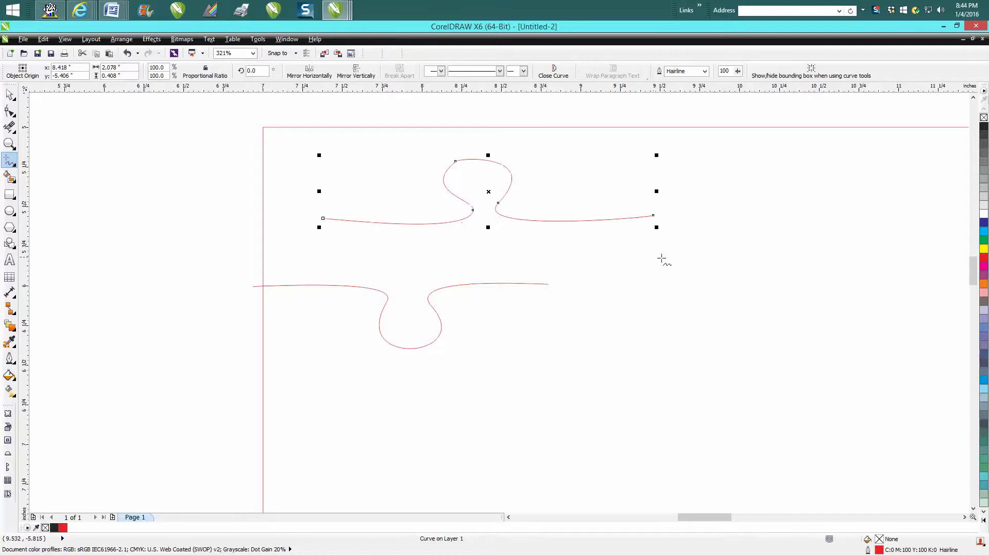
{"action": "left_click", "coordinate": [9, 112]}
{"action": "left_click_drag", "start_coordinate": [457, 163], "coordinate": [527, 228]}
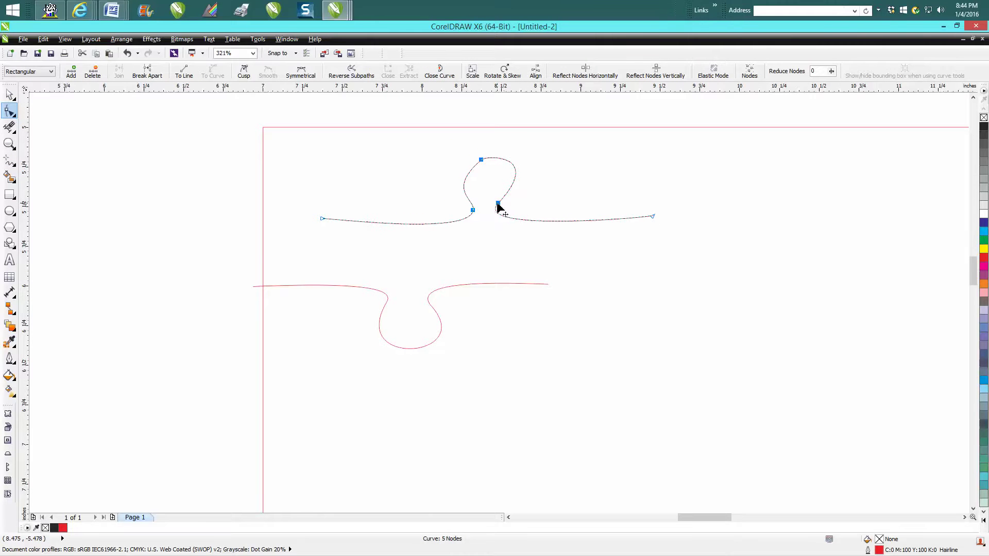
{"action": "right_click", "coordinate": [497, 206]}
{"action": "left_click", "coordinate": [519, 260]}
Reshape the practice curve's loop nodes, then delete the practice curve
{"action": "left_click", "coordinate": [496, 216]}
{"action": "left_click", "coordinate": [497, 203]}
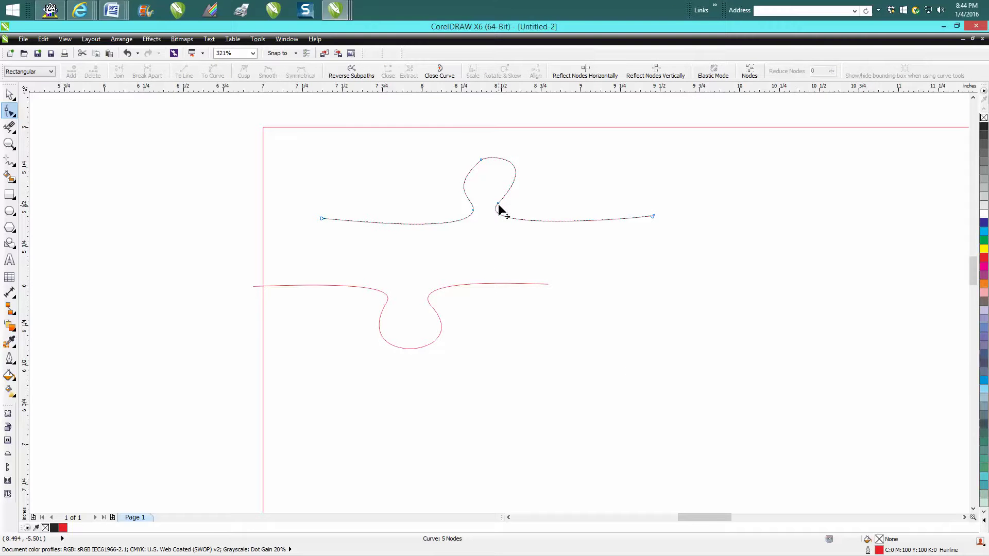
{"action": "left_click", "coordinate": [498, 205]}
{"action": "left_click_drag", "start_coordinate": [474, 237], "coordinate": [500, 241]}
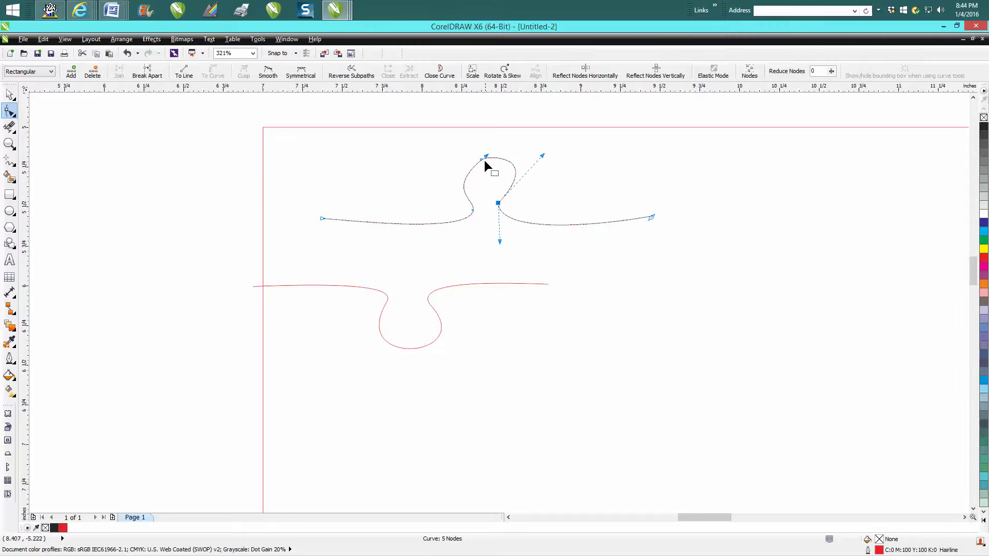
{"action": "left_click_drag", "start_coordinate": [485, 161], "coordinate": [451, 149]}
{"action": "left_click_drag", "start_coordinate": [501, 159], "coordinate": [500, 153]}
{"action": "key", "text": "Delete"}
{"action": "key", "text": "space"}
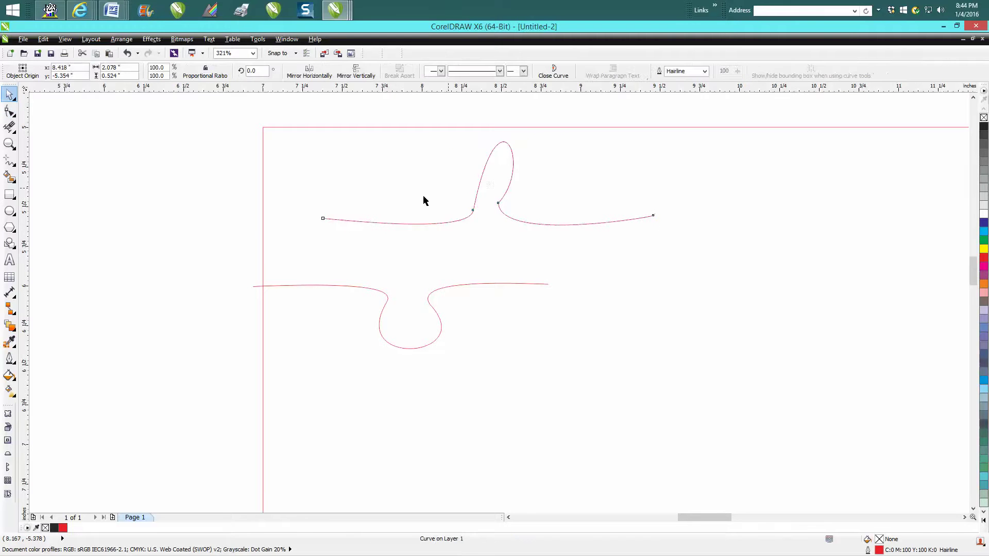
{"action": "key", "text": "Delete"}
Make a vertically mirrored copy of the knobbed curve and snap its left end to the original's end
{"action": "left_click", "coordinate": [369, 290]}
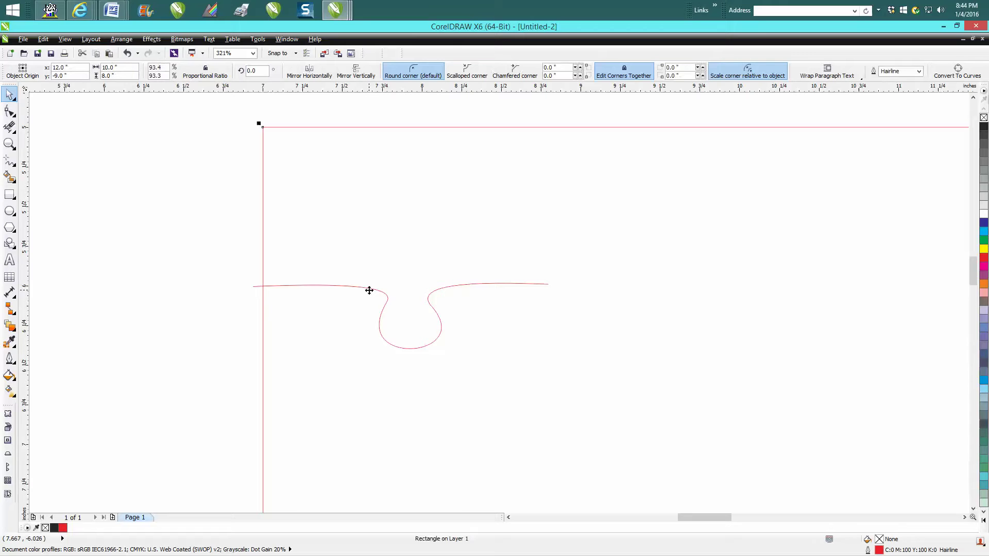
{"action": "left_click", "coordinate": [369, 290]}
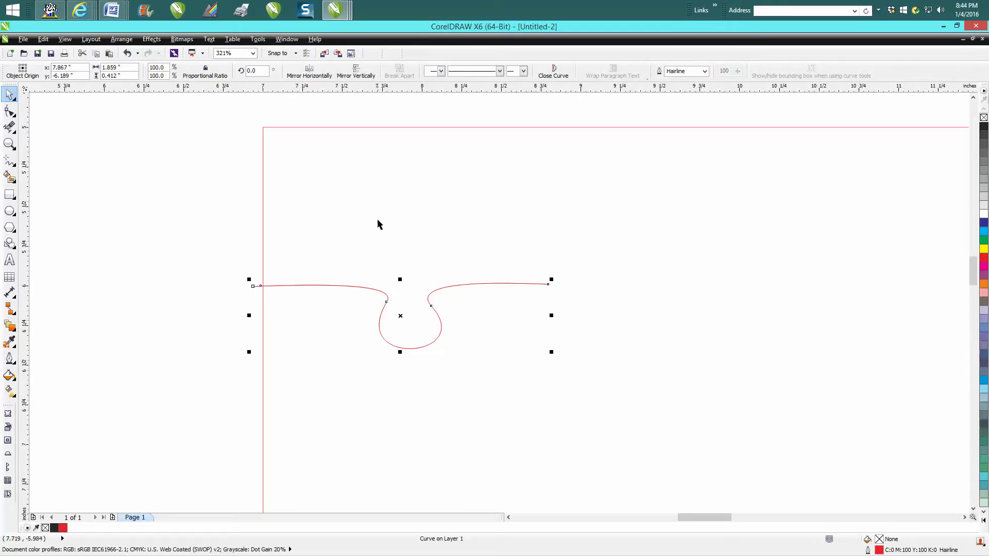
{"action": "left_click", "coordinate": [324, 77]}
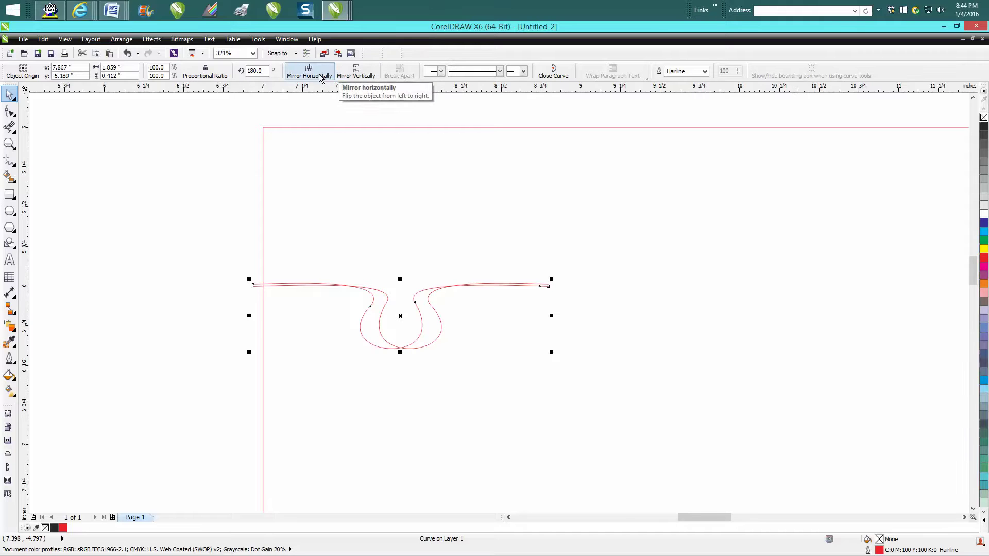
{"action": "left_click", "coordinate": [127, 54]}
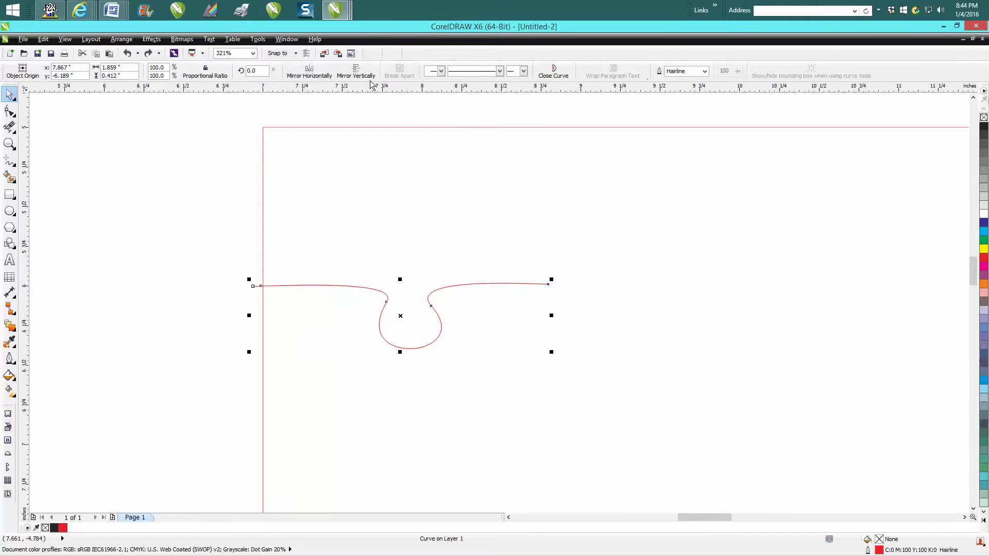
{"action": "left_click", "coordinate": [355, 72]}
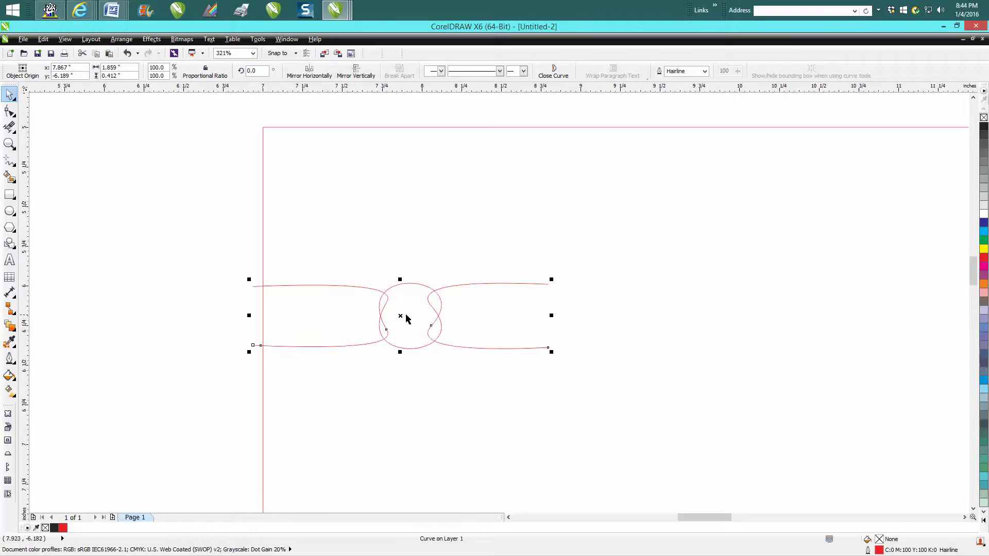
{"action": "left_click_drag", "start_coordinate": [404, 315], "coordinate": [713, 258]}
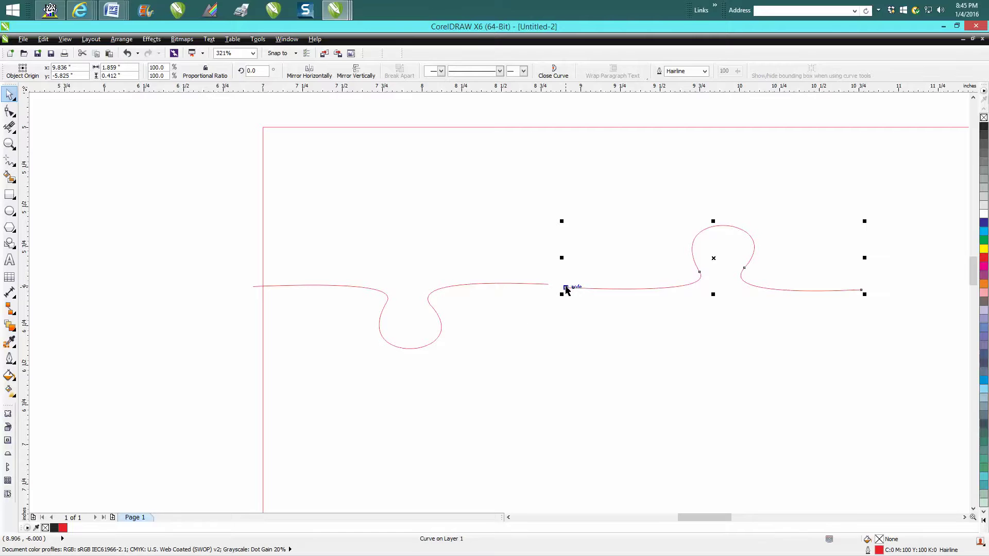
{"action": "left_click_drag", "start_coordinate": [565, 287], "coordinate": [548, 284]}
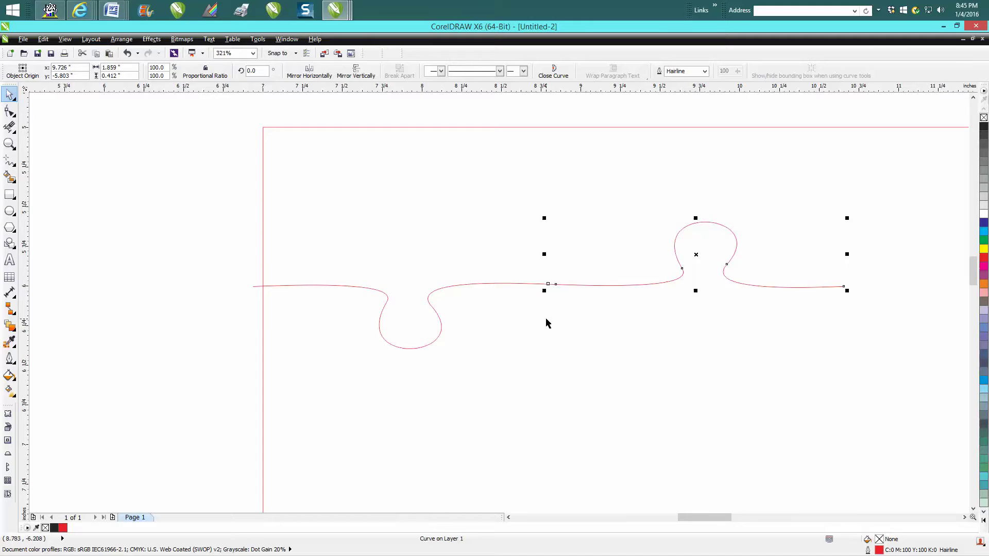
{"action": "scroll", "coordinate": [547, 323], "scroll_direction": "down", "scroll_amount": 3}
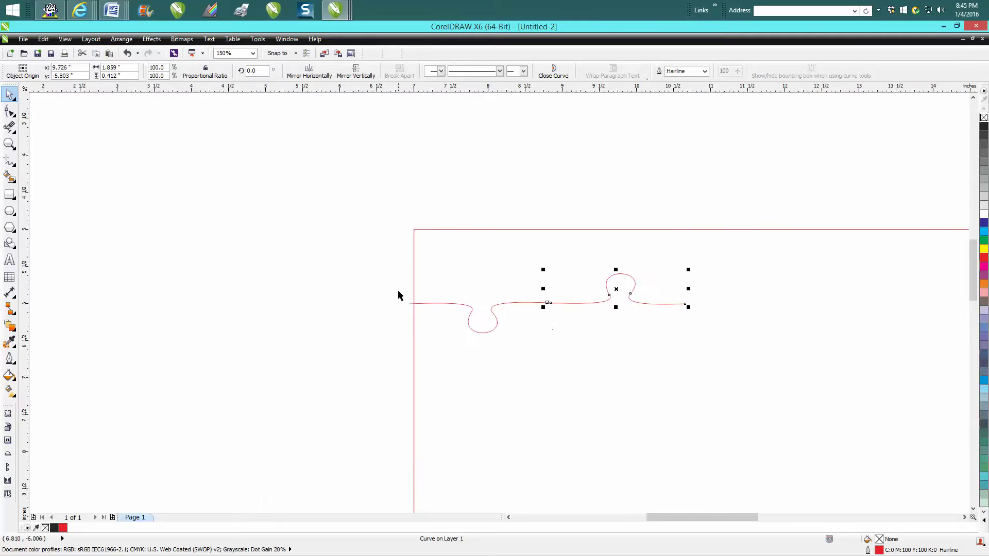
{"action": "left_click", "coordinate": [442, 295]}
Drag a spare copy of the first knob curve outside the rectangle
{"action": "left_click", "coordinate": [468, 309]}
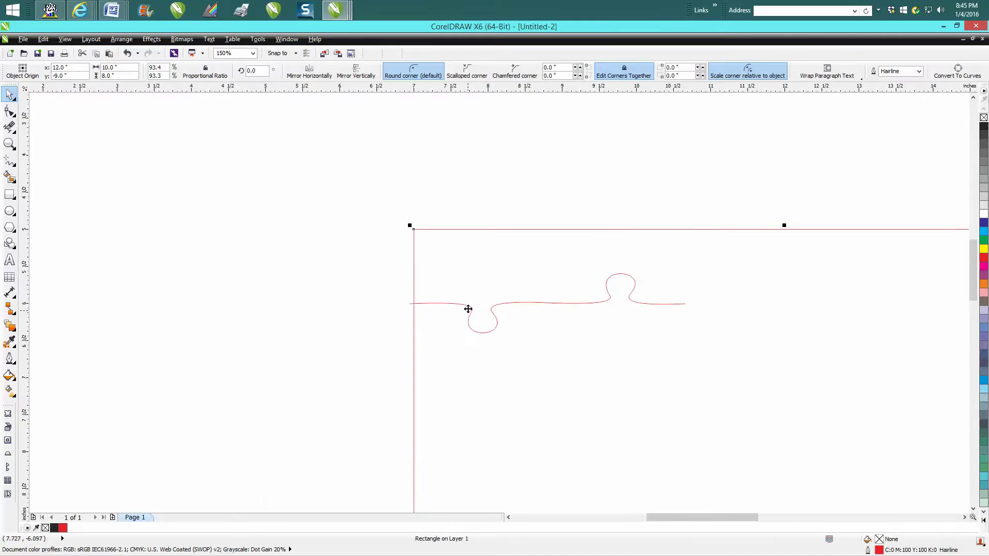
{"action": "left_click", "coordinate": [469, 307]}
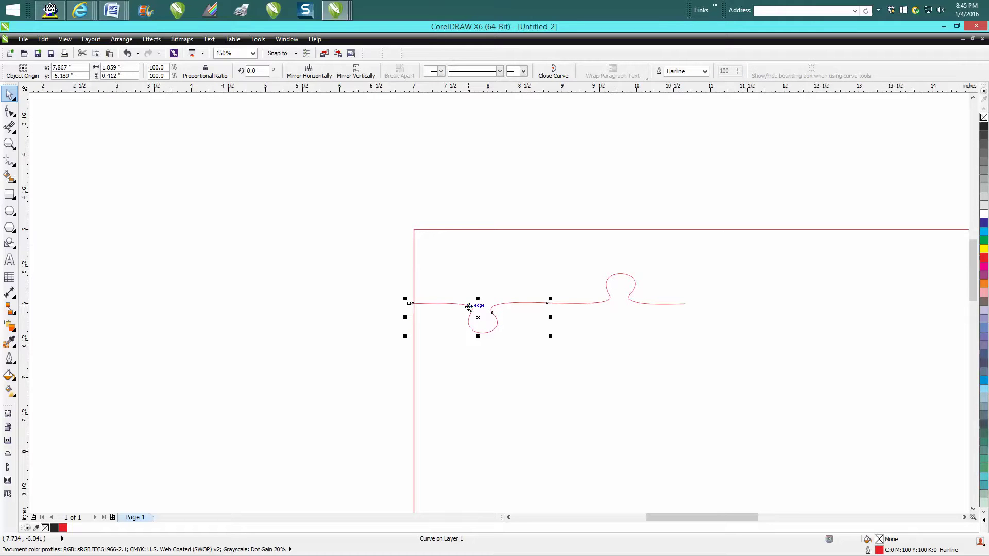
{"action": "left_click_drag", "start_coordinate": [474, 316], "coordinate": [257, 221]}
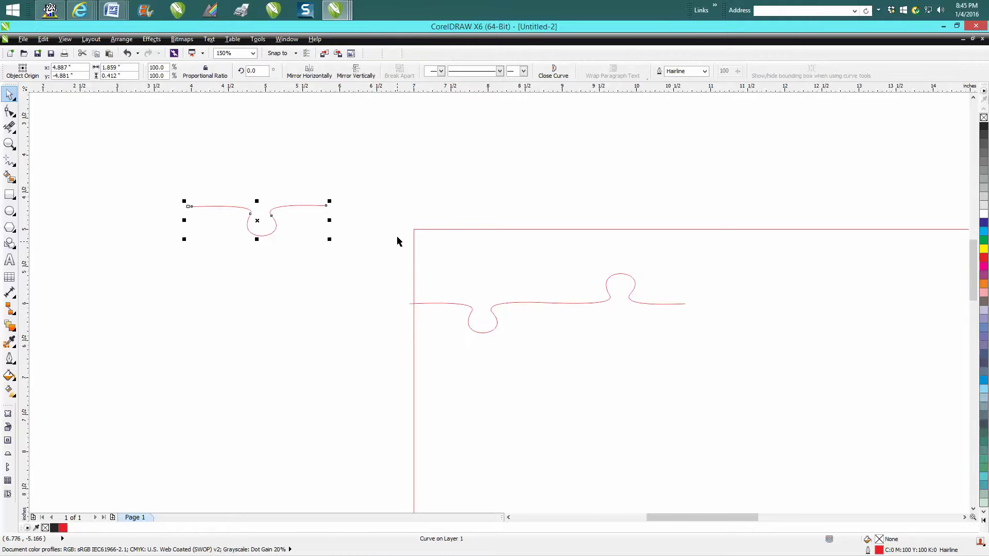
Group the two edge curves and snap a copy of the group onto the edge's right end
{"action": "left_click_drag", "start_coordinate": [396, 298], "coordinate": [700, 360]}
{"action": "left_click", "coordinate": [121, 40]}
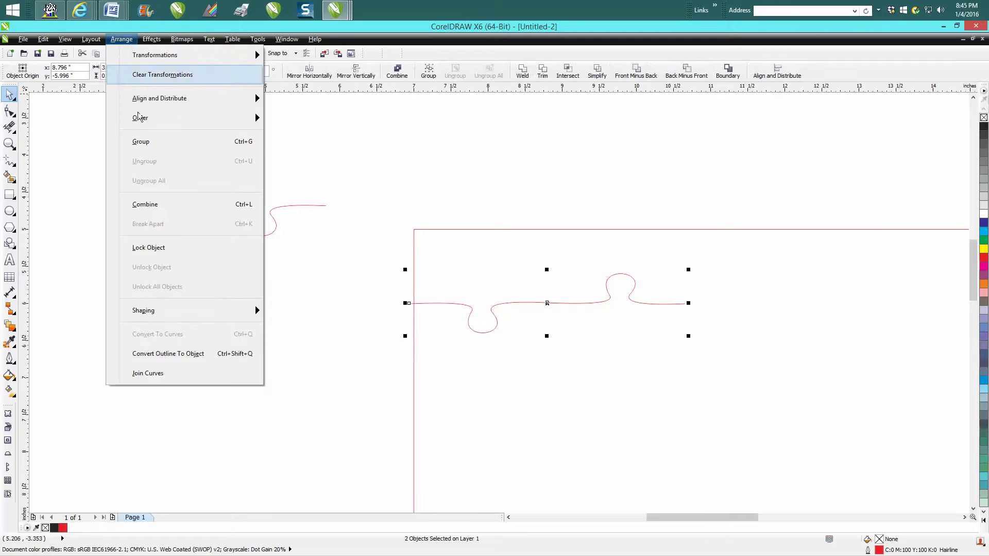
{"action": "left_click", "coordinate": [149, 143]}
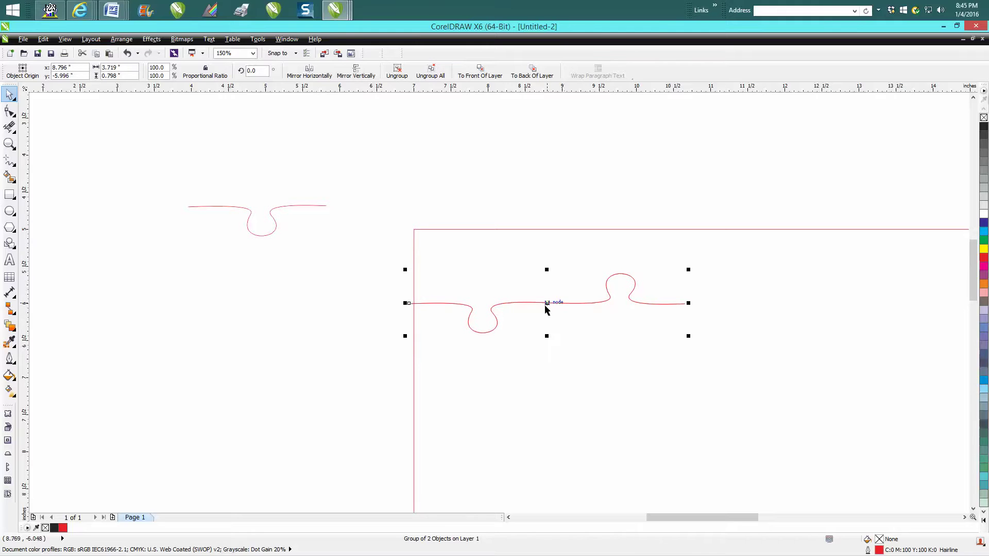
{"action": "left_click_drag", "start_coordinate": [548, 304], "coordinate": [831, 303]}
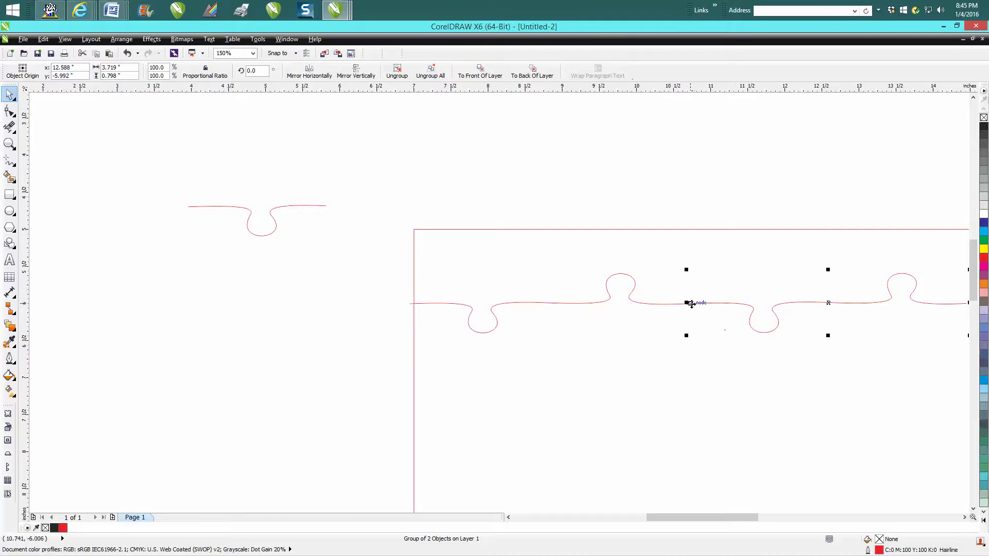
{"action": "left_click_drag", "start_coordinate": [692, 305], "coordinate": [686, 304]}
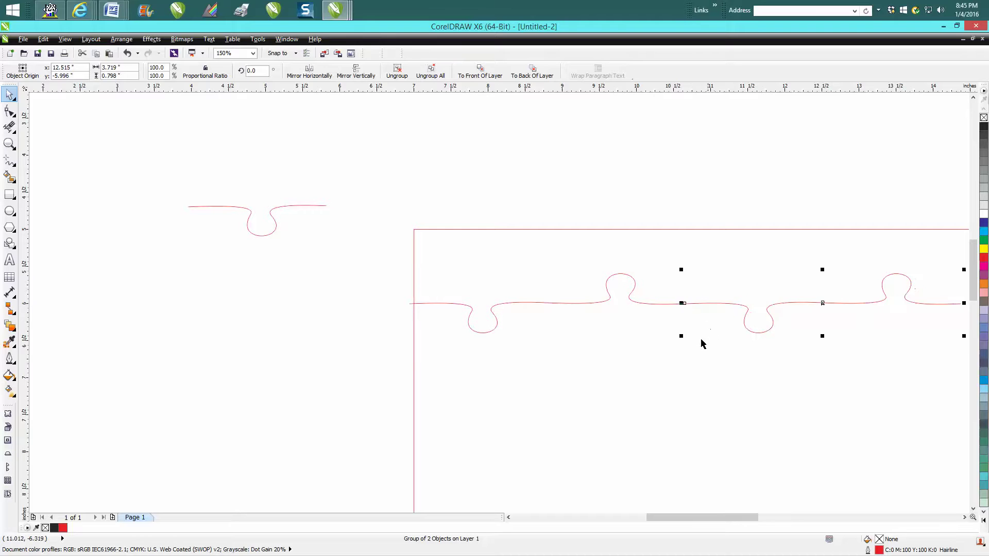
Slide the copied curve piece right and align its joint with the left piece
{"action": "left_click", "coordinate": [9, 143]}
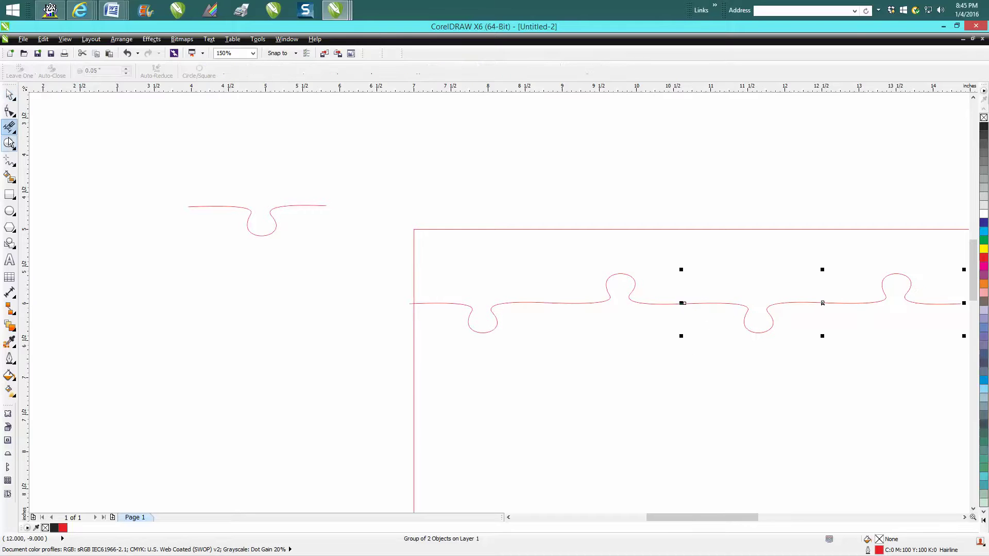
{"action": "left_click_drag", "start_coordinate": [681, 297], "coordinate": [686, 310]}
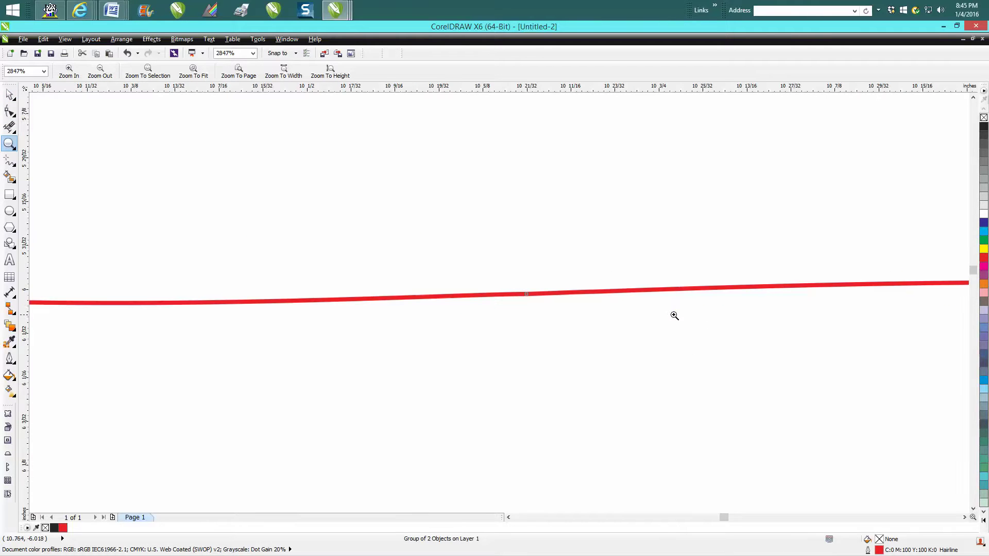
{"action": "scroll", "coordinate": [516, 287], "scroll_direction": "down", "scroll_amount": 6}
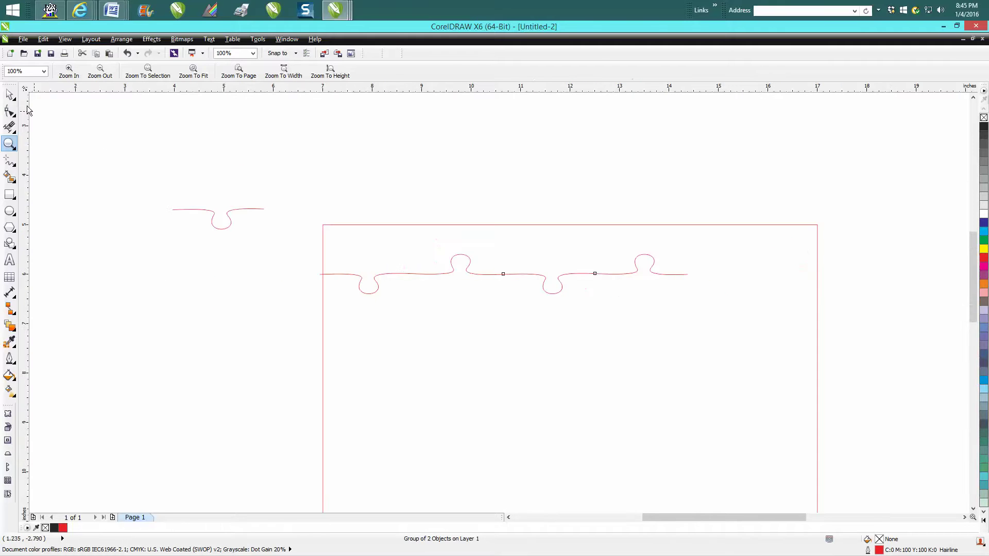
{"action": "left_click", "coordinate": [9, 94]}
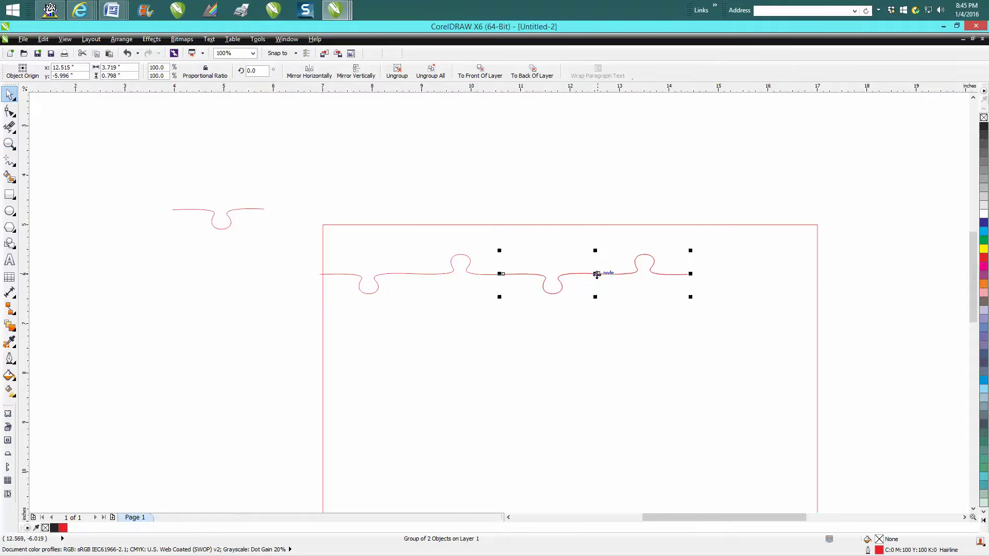
{"action": "mouse_move", "coordinate": [596, 274]}
{"action": "left_mouse_down"}
{"action": "mouse_move", "coordinate": [783, 283]}
{"action": "mouse_move", "coordinate": [779, 274]}
{"action": "left_mouse_up"}
{"action": "left_click", "coordinate": [9, 143]}
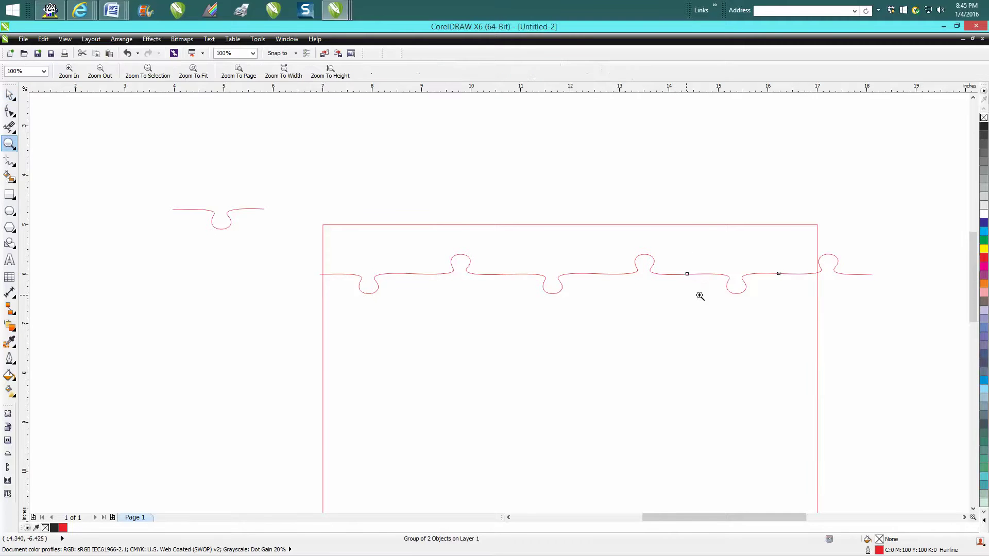
{"action": "left_click_drag", "start_coordinate": [683, 280], "coordinate": [701, 293]}
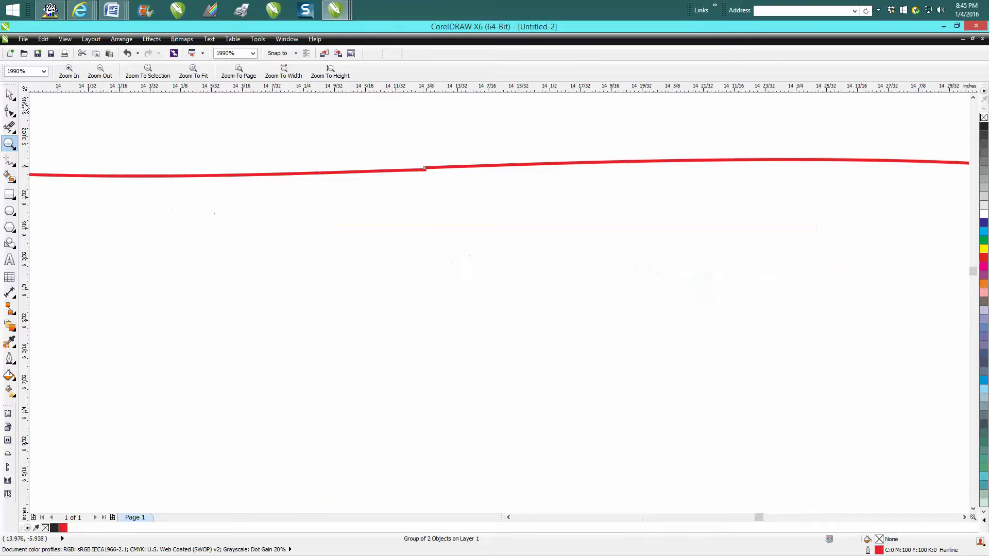
{"action": "left_click", "coordinate": [10, 95]}
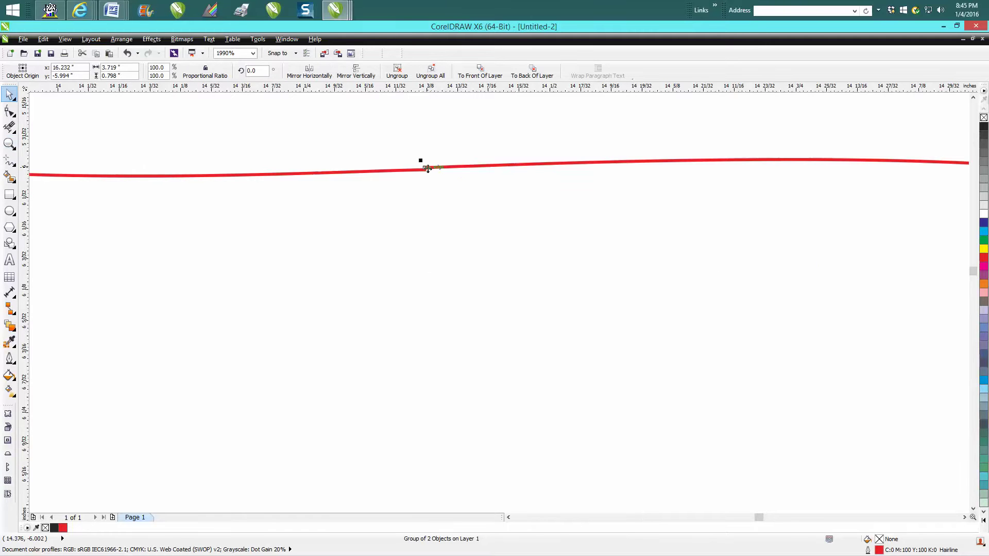
{"action": "mouse_move", "coordinate": [425, 168]}
{"action": "left_mouse_down"}
{"action": "mouse_move", "coordinate": [467, 182]}
{"action": "mouse_move", "coordinate": [425, 171]}
{"action": "left_mouse_up"}
Remove the knob past the rectangle's right edge with Virtual Segment Delete
{"action": "scroll", "coordinate": [460, 233], "scroll_direction": "down", "scroll_amount": 5}
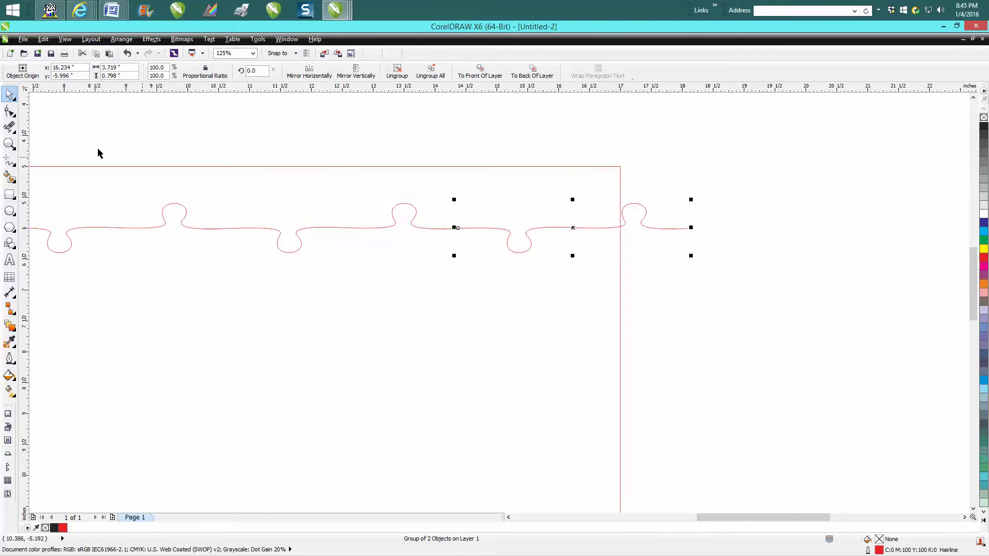
{"action": "left_click", "coordinate": [11, 128]}
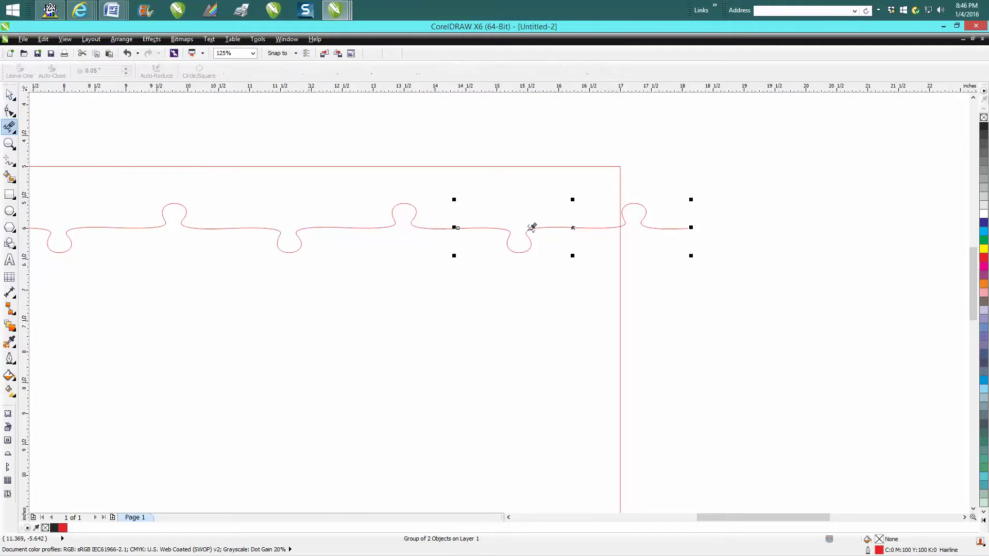
{"action": "left_click", "coordinate": [26, 184]}
{"action": "left_click", "coordinate": [679, 221]}
{"action": "scroll", "coordinate": [636, 228], "scroll_direction": "down", "scroll_amount": 2}
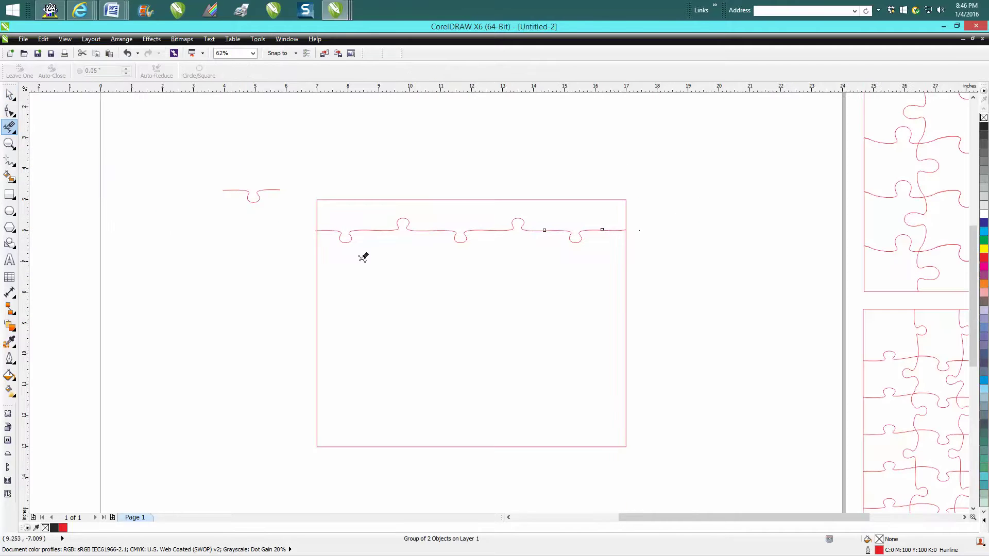
{"action": "left_click", "coordinate": [9, 94]}
Group the three curve pieces of the top cut line
{"action": "left_click_drag", "start_coordinate": [308, 210], "coordinate": [655, 283]}
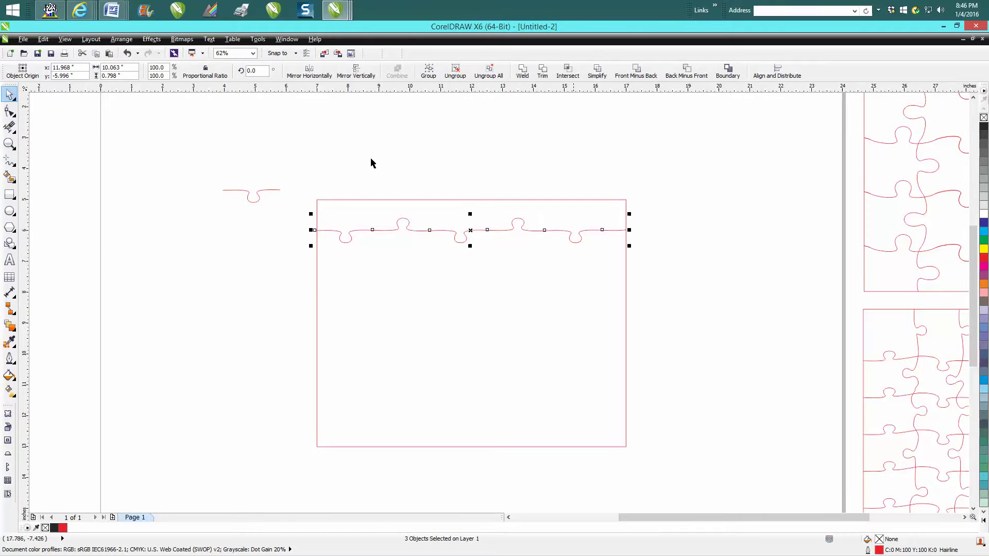
{"action": "left_click", "coordinate": [122, 39]}
{"action": "left_click", "coordinate": [135, 139]}
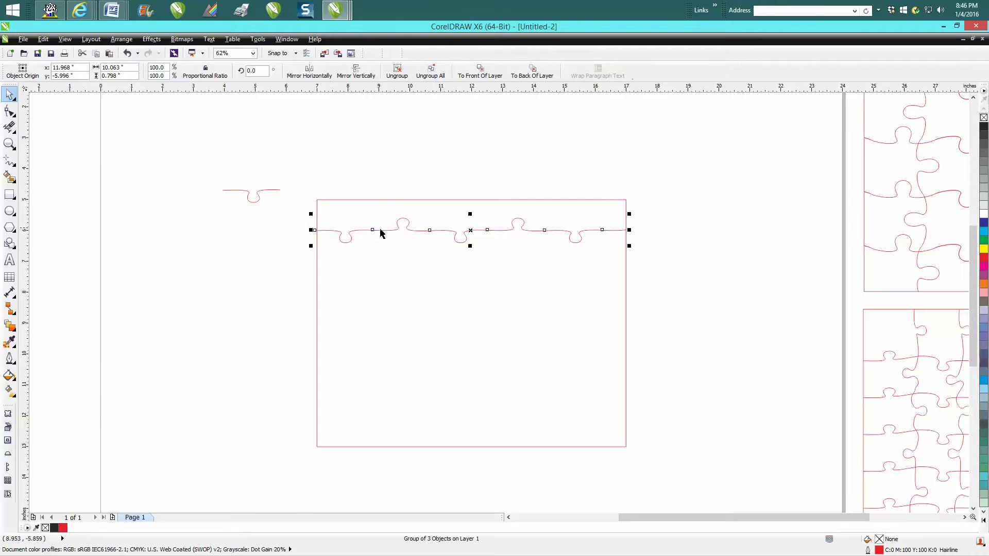
{"action": "left_click", "coordinate": [379, 192]}
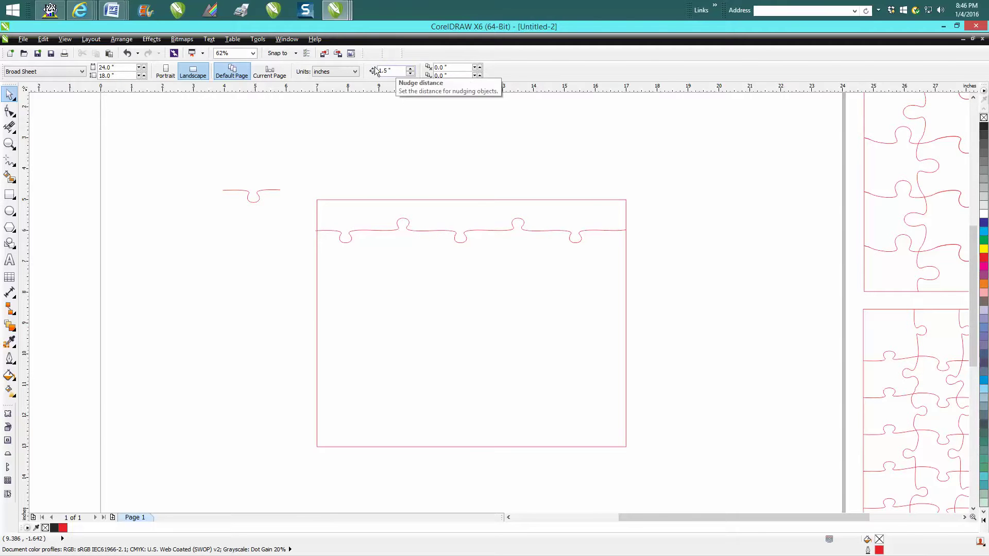
Duplicate the cut-line group downward at 1.5-inch steps with Ctrl+D, nudging the bottom line up slightly
{"action": "left_click", "coordinate": [447, 232]}
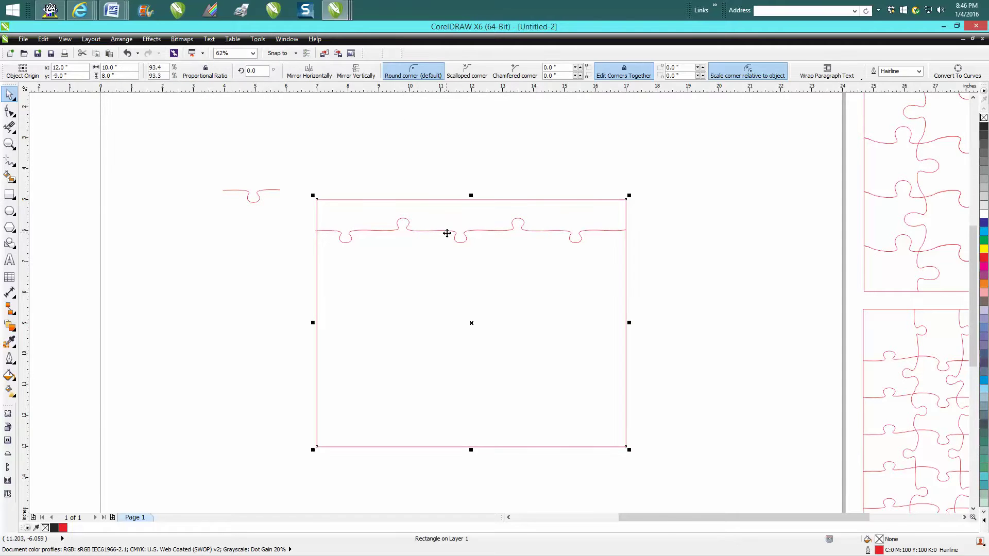
{"action": "left_click", "coordinate": [447, 232]}
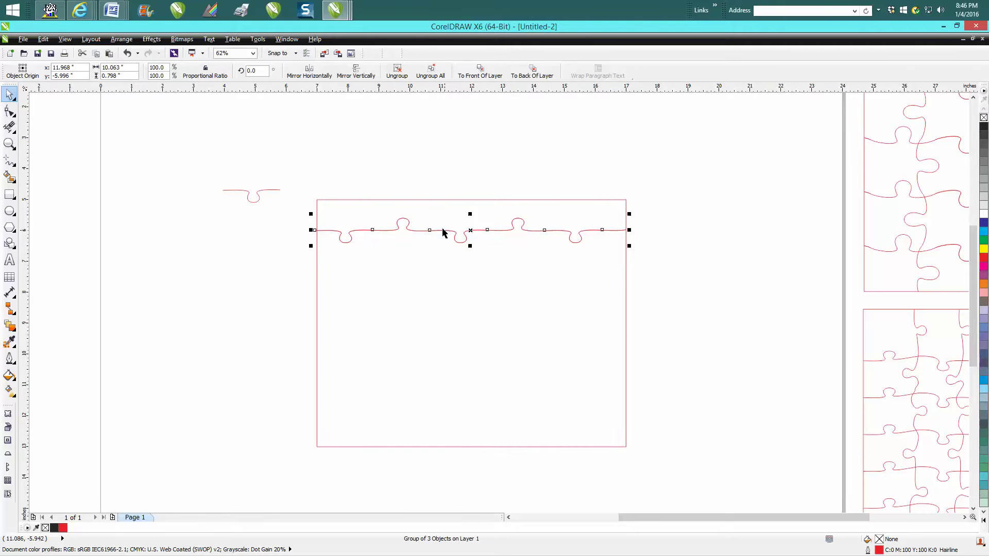
{"action": "key", "text": "ctrl+d"}
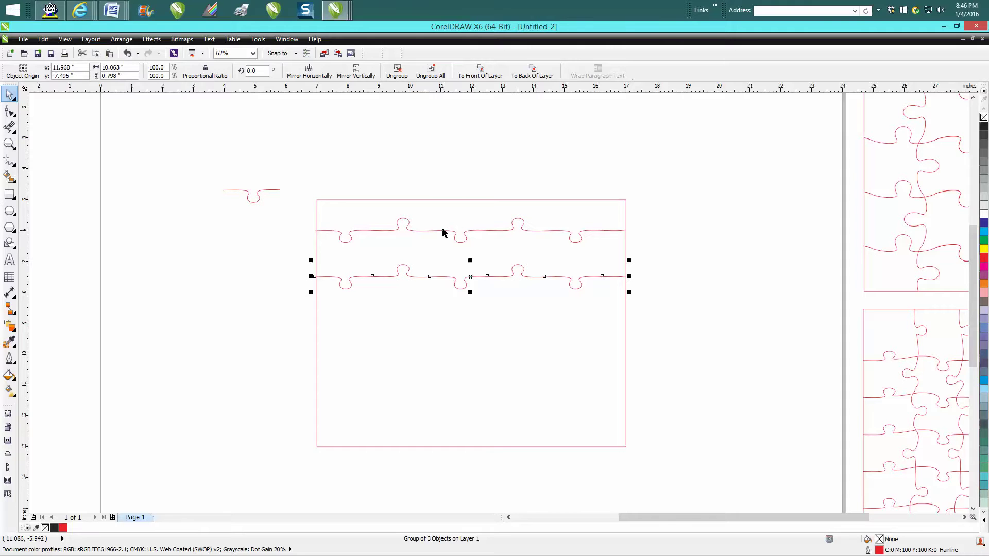
{"action": "key", "text": "ctrl+d"}
{"action": "key", "text": "ctrl+d"}
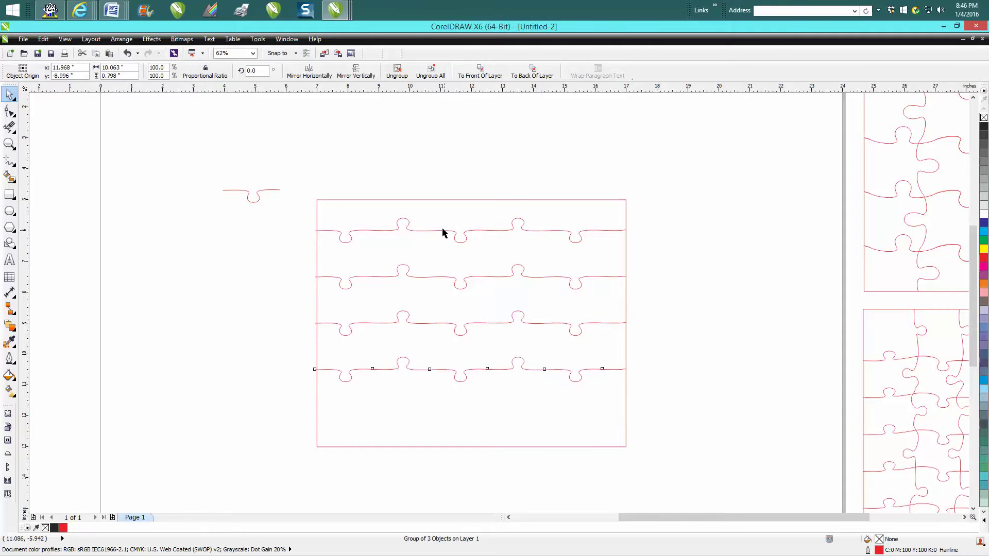
{"action": "key", "text": "ctrl+d"}
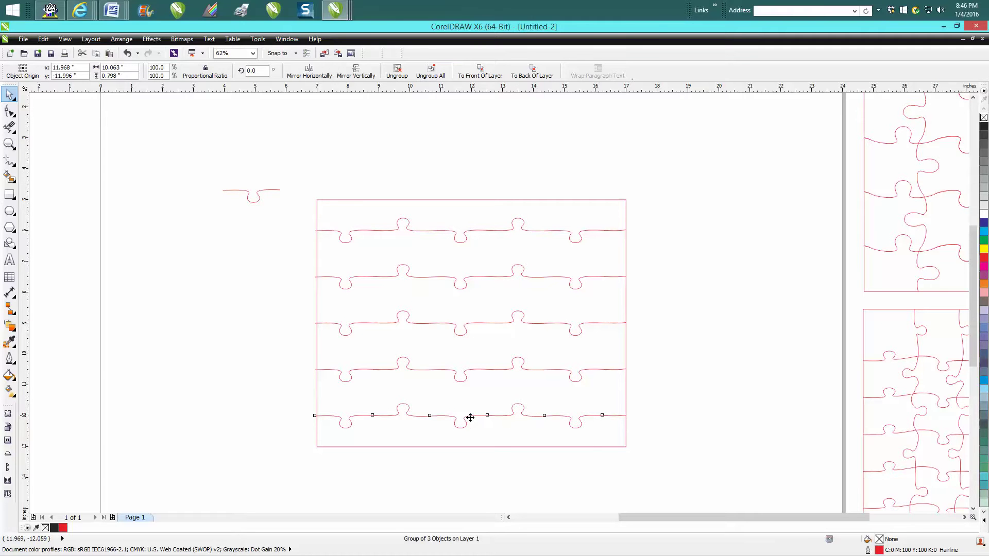
{"action": "mouse_move", "coordinate": [470, 418]}
{"action": "left_mouse_down"}
{"action": "mouse_move", "coordinate": [469, 404]}
{"action": "mouse_move", "coordinate": [469, 421]}
{"action": "left_mouse_up"}
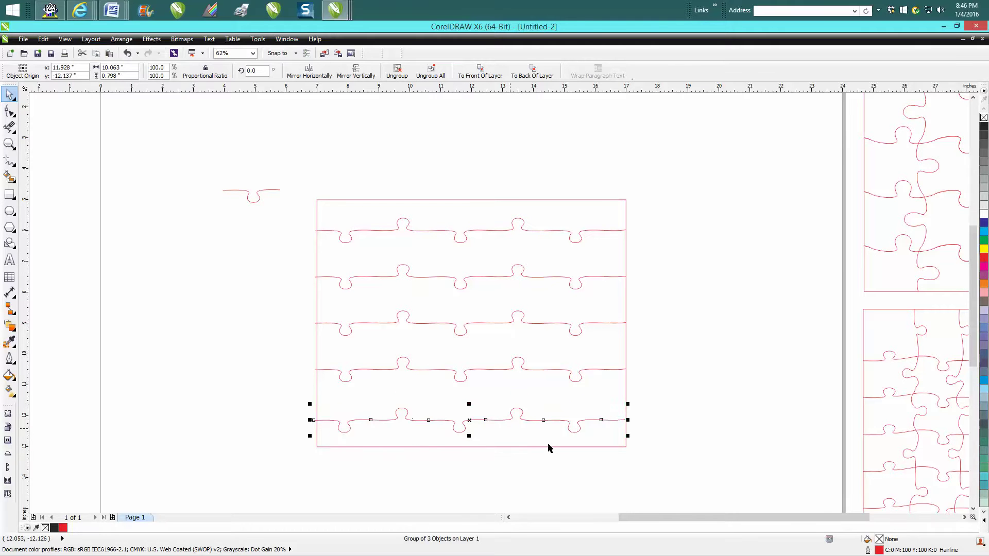
{"action": "left_click", "coordinate": [622, 403]}
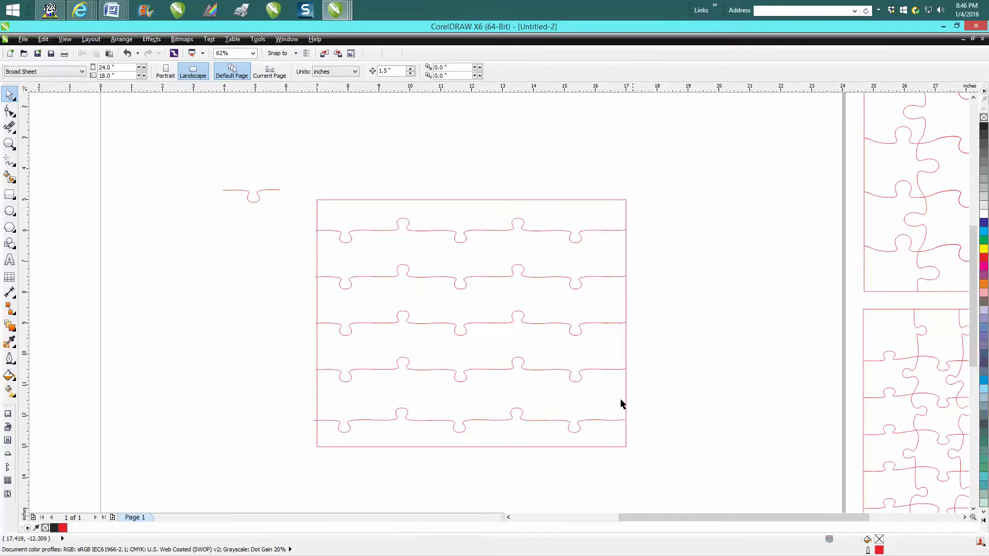
{"action": "left_click", "coordinate": [496, 421]}
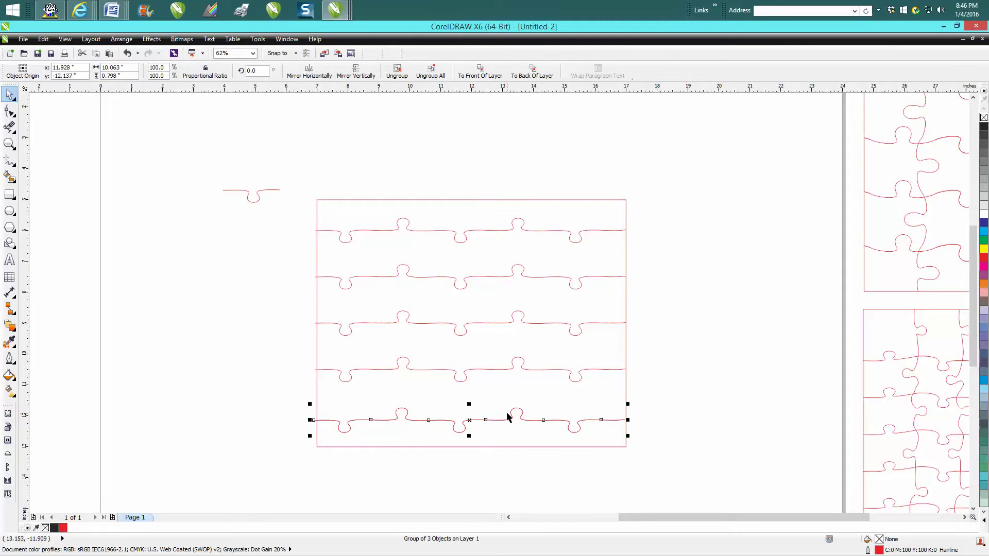
Rotate the cut line 90° and fit it vertically to the rectangle's height near its left side
{"action": "type", "text": "9"}
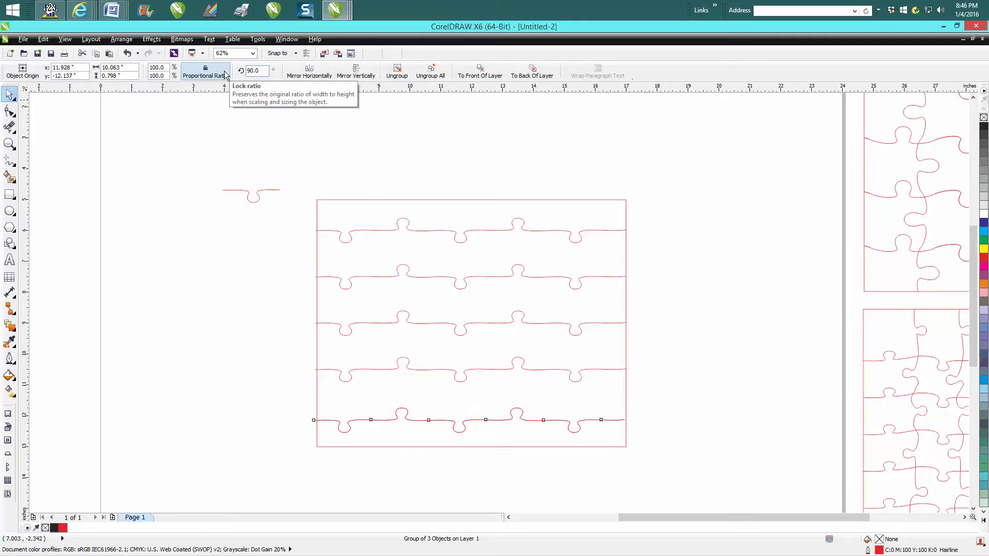
{"action": "key", "text": "Return"}
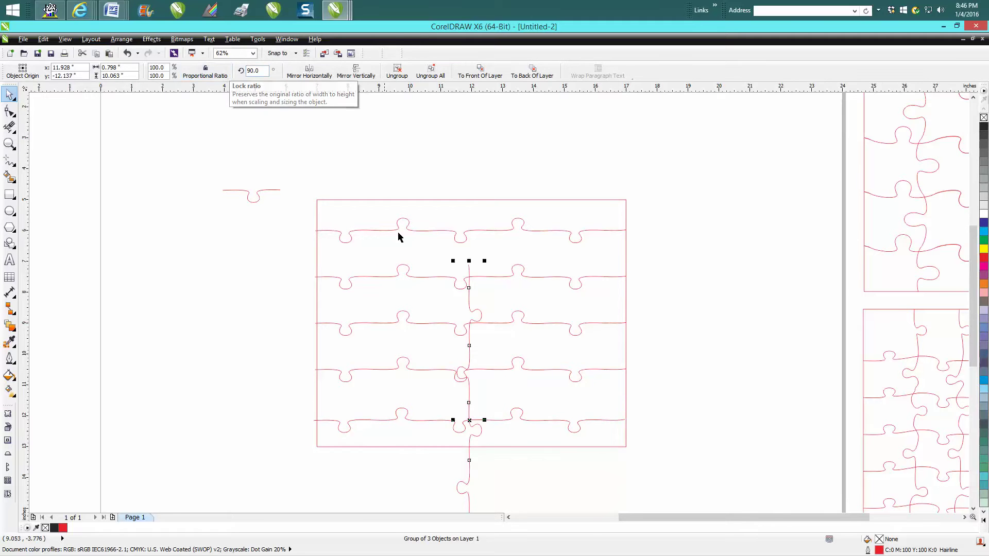
{"action": "left_click_drag", "start_coordinate": [472, 421], "coordinate": [367, 326]}
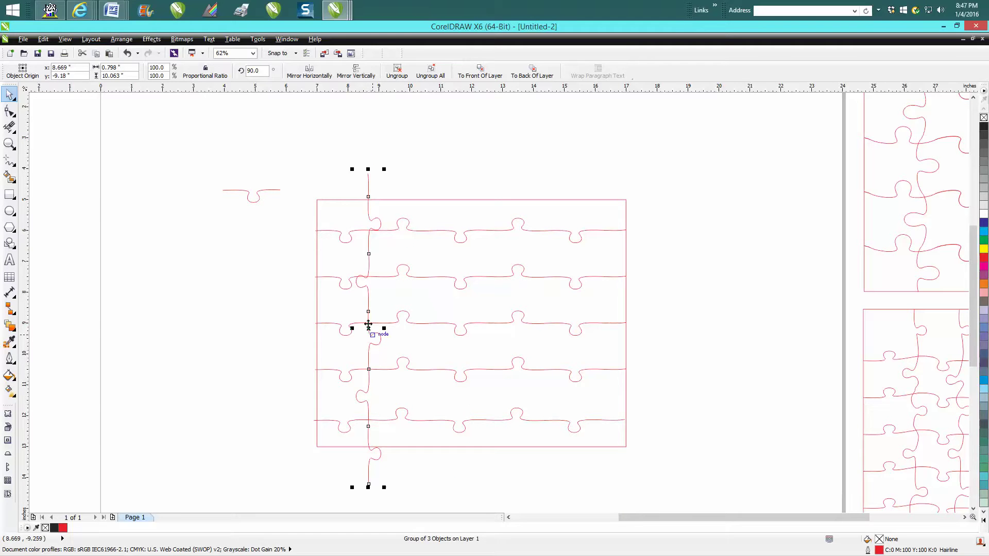
{"action": "left_click_drag", "start_coordinate": [367, 169], "coordinate": [367, 211]}
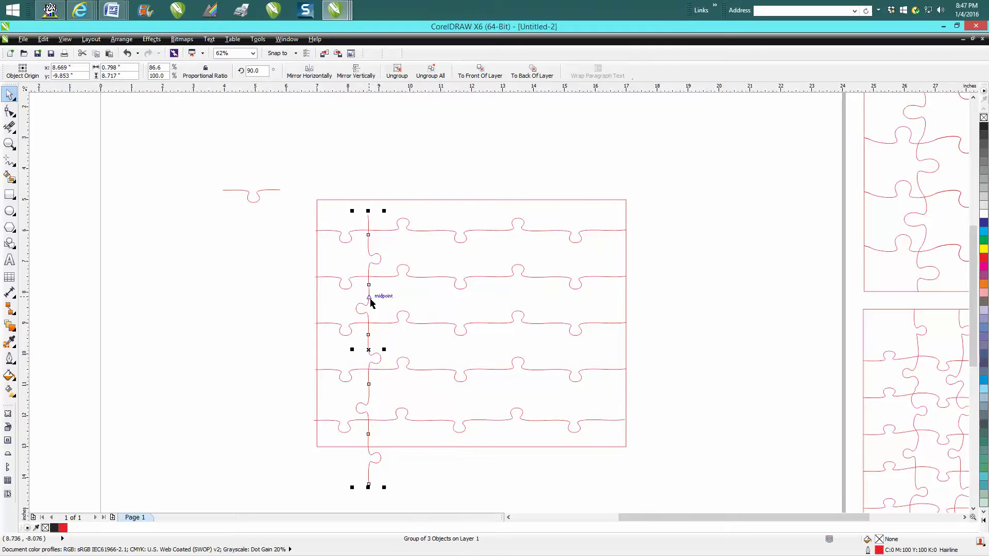
{"action": "left_click_drag", "start_coordinate": [368, 347], "coordinate": [369, 329]}
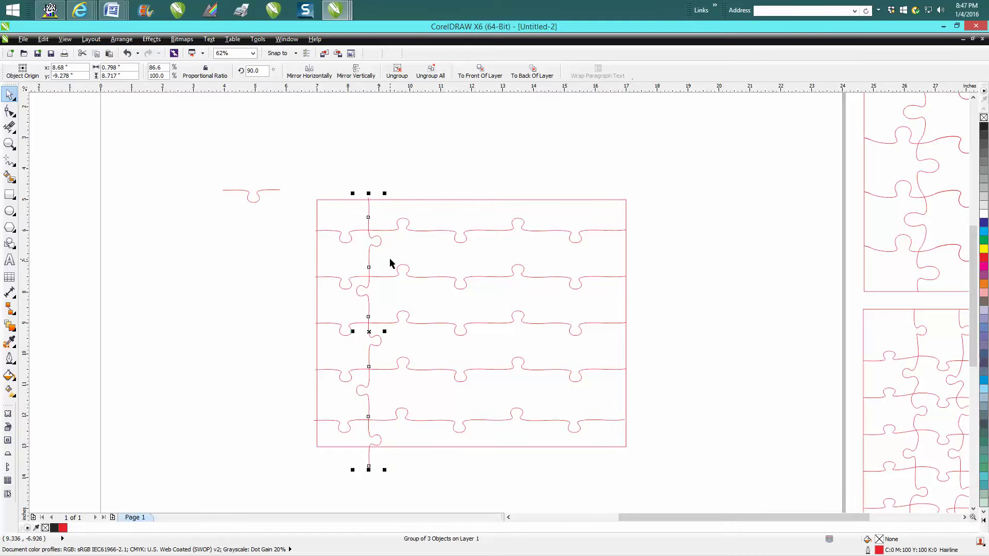
Delete a stray pasted duplicate, then duplicate the vertical line 1.5 inches right
{"action": "key", "text": "ctrl+v"}
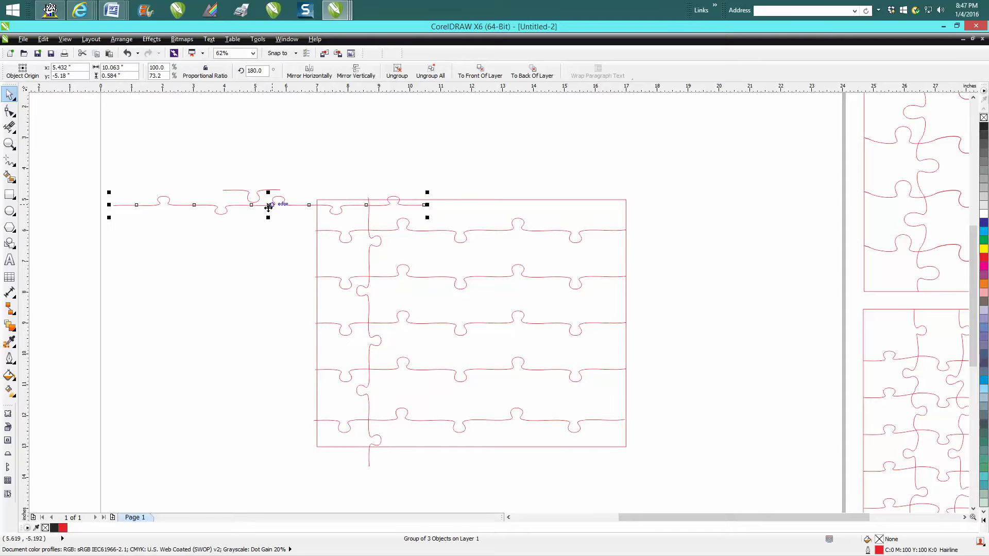
{"action": "key", "text": "Delete"}
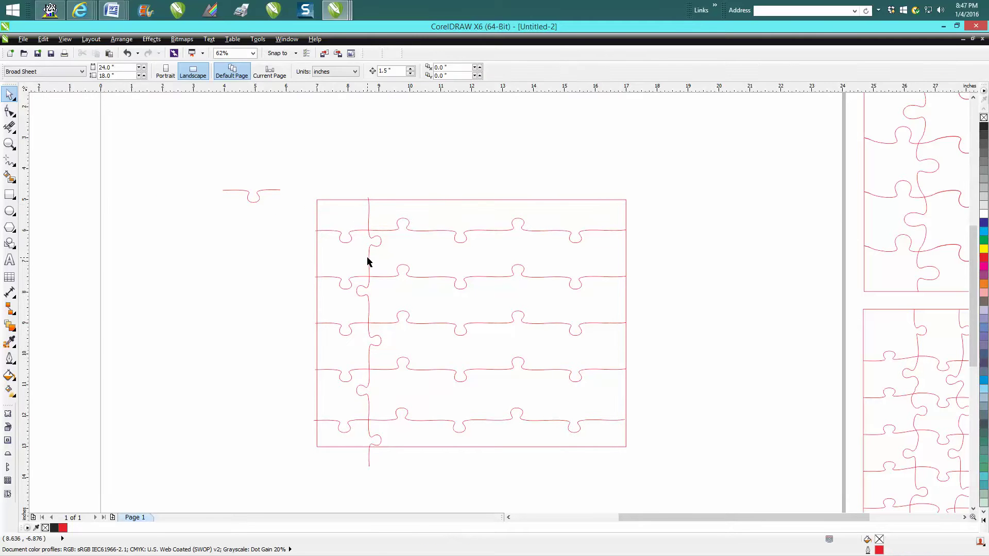
{"action": "left_click", "coordinate": [369, 261]}
{"action": "left_click", "coordinate": [369, 260]}
{"action": "left_click", "coordinate": [370, 188]}
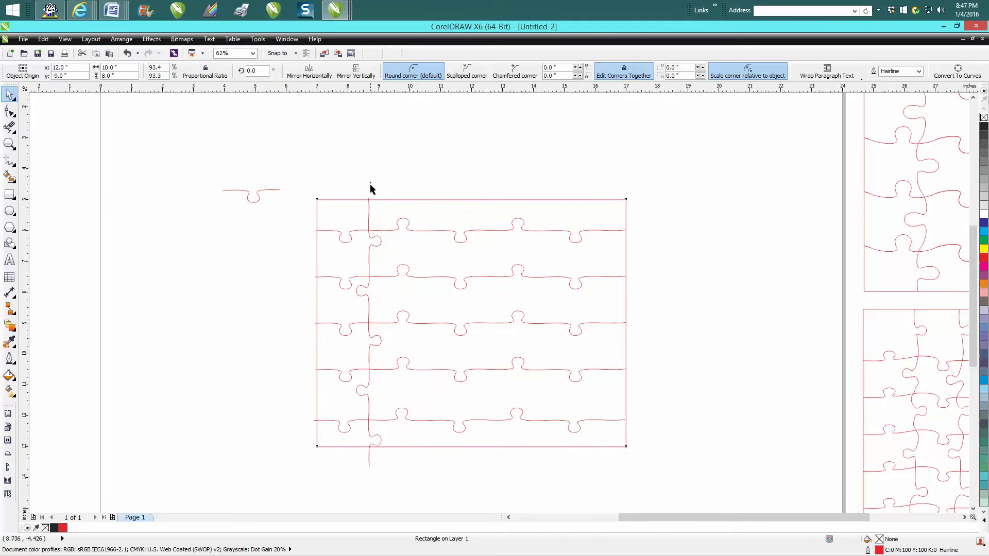
{"action": "left_click", "coordinate": [369, 216]}
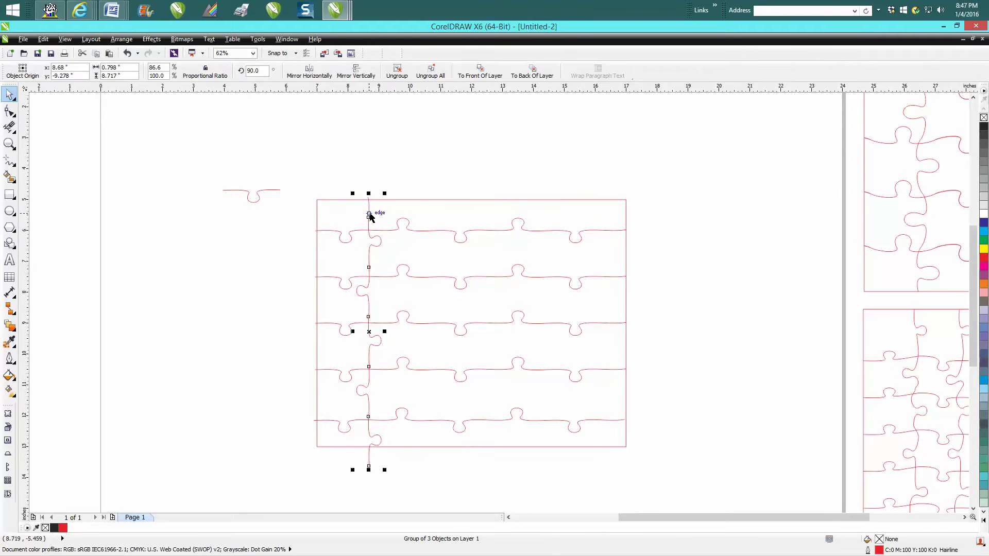
{"action": "key", "text": "ctrl+d"}
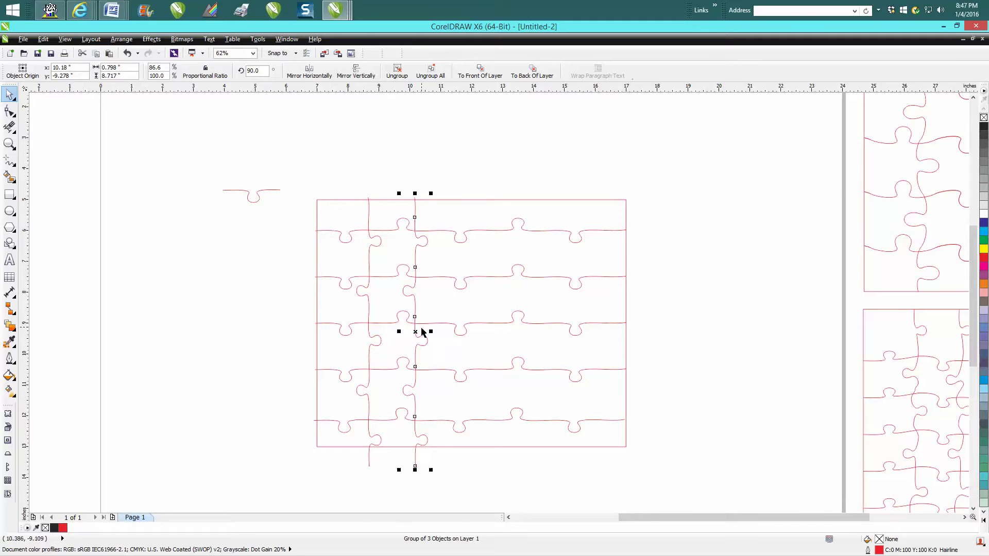
Nudge the second vertical line right and add three more copies 1.867 inches apart
{"action": "left_click_drag", "start_coordinate": [416, 329], "coordinate": [427, 332]}
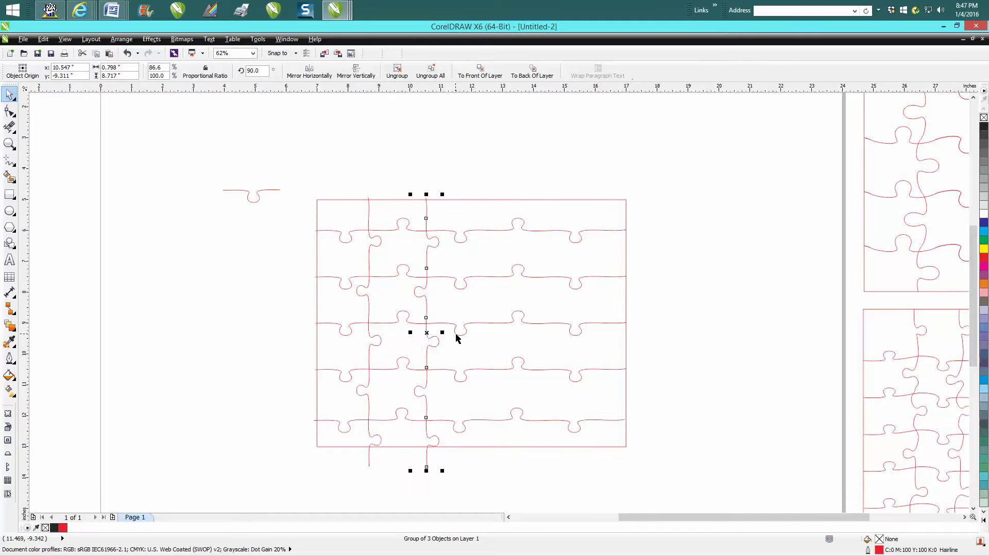
{"action": "key", "text": "ctrl+d"}
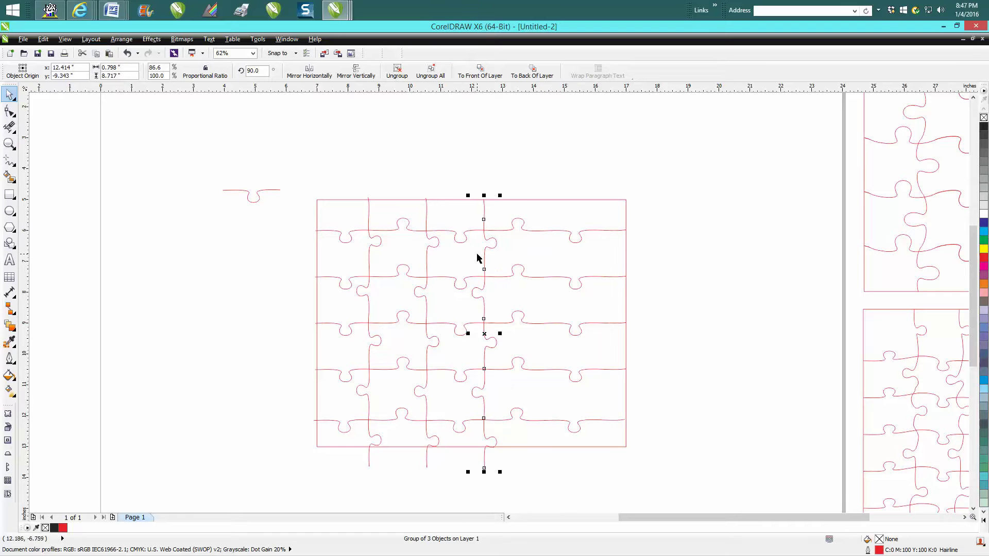
{"action": "key", "text": "ctrl+d"}
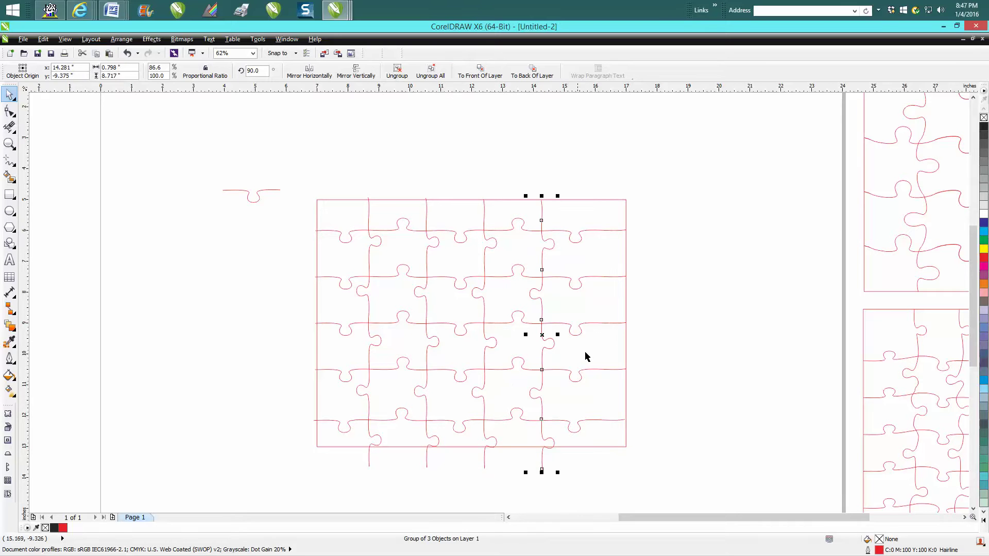
{"action": "key", "text": "ctrl+d"}
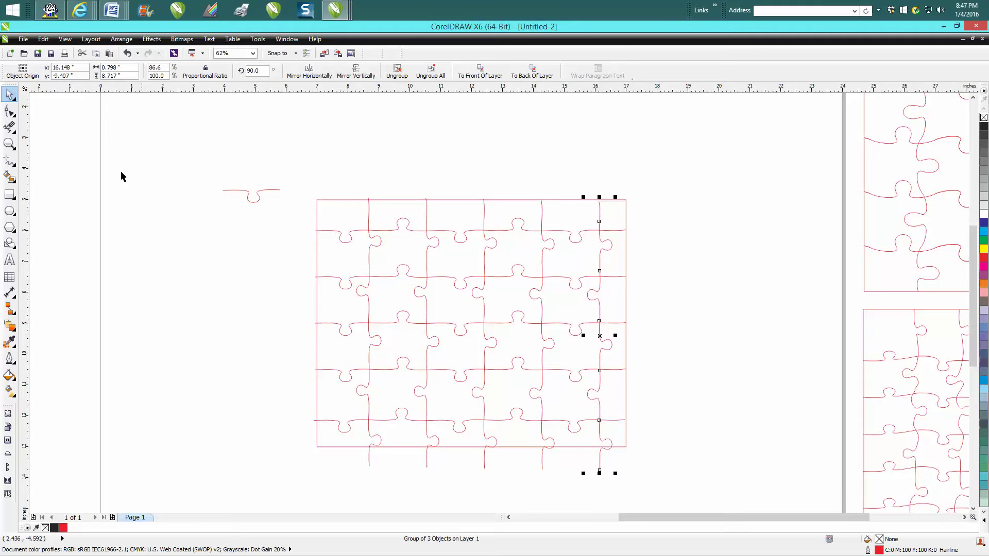
Drag each vertical cut line's bottom handle up so its end barely overhangs the rectangle
{"action": "left_click", "coordinate": [369, 468]}
{"action": "left_click_drag", "start_coordinate": [370, 468], "coordinate": [370, 461]}
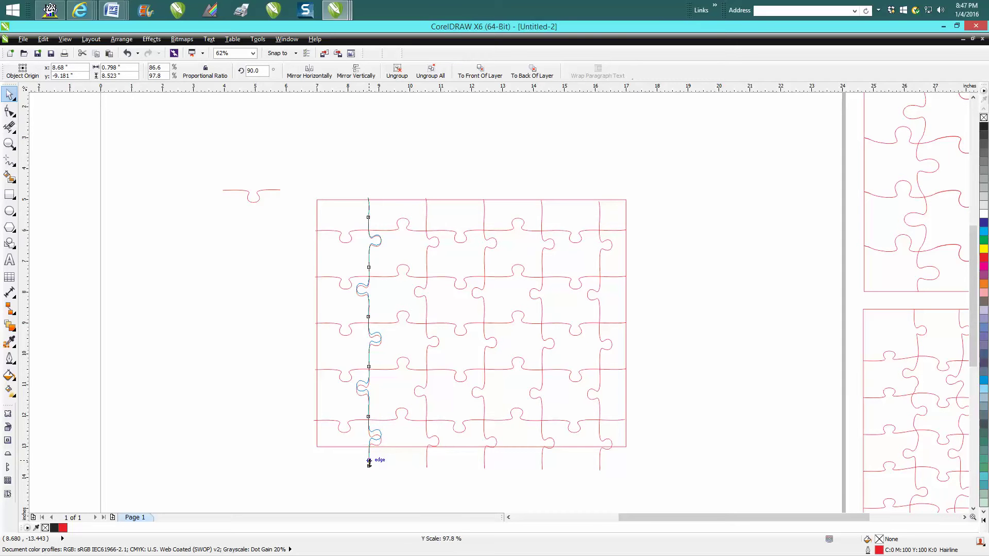
{"action": "left_click", "coordinate": [427, 467]}
{"action": "left_click_drag", "start_coordinate": [427, 465], "coordinate": [494, 464]}
{"action": "left_click", "coordinate": [486, 470]}
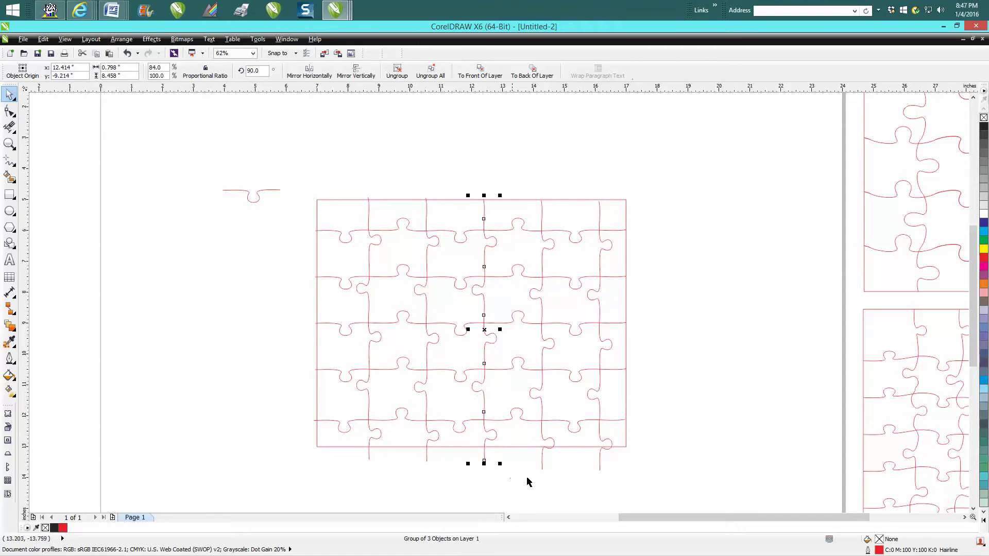
{"action": "left_click", "coordinate": [543, 472]}
{"action": "left_click_drag", "start_coordinate": [542, 469], "coordinate": [557, 463]}
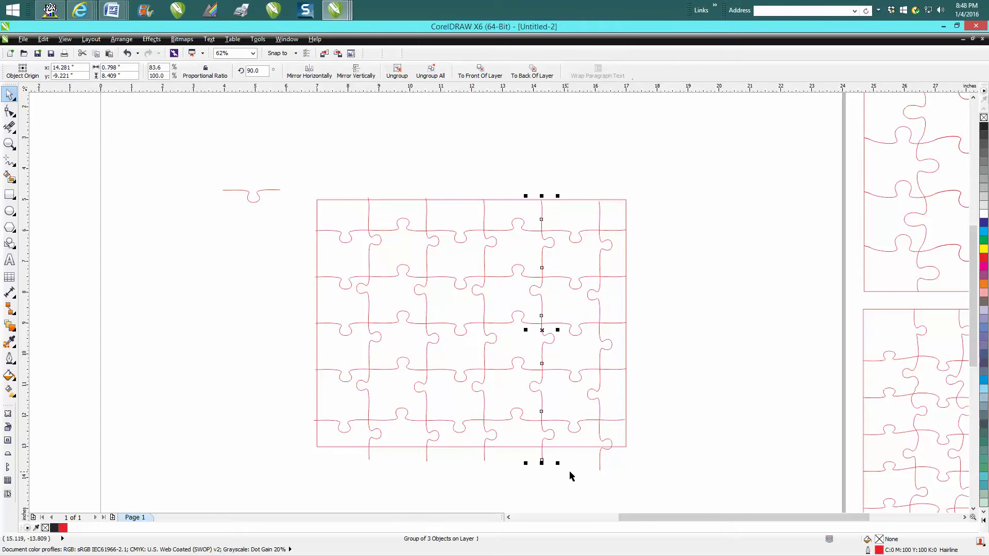
{"action": "left_click", "coordinate": [602, 473]}
{"action": "left_click", "coordinate": [600, 471]}
{"action": "left_click_drag", "start_coordinate": [601, 470], "coordinate": [600, 461]}
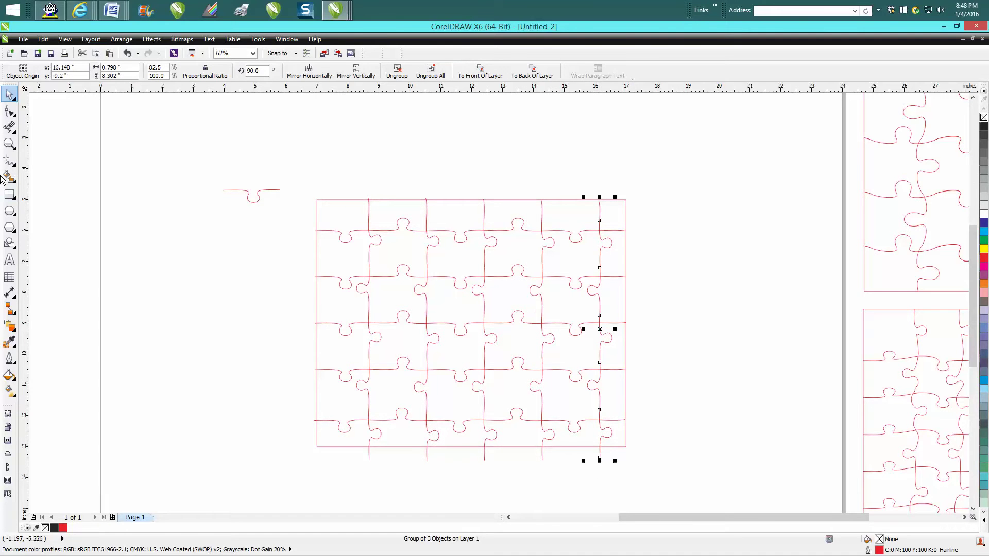
{"action": "left_click", "coordinate": [10, 144]}
Zoom in on the top of the rightmost vertical cut line and select its group
{"action": "left_click_drag", "start_coordinate": [572, 194], "coordinate": [658, 225]}
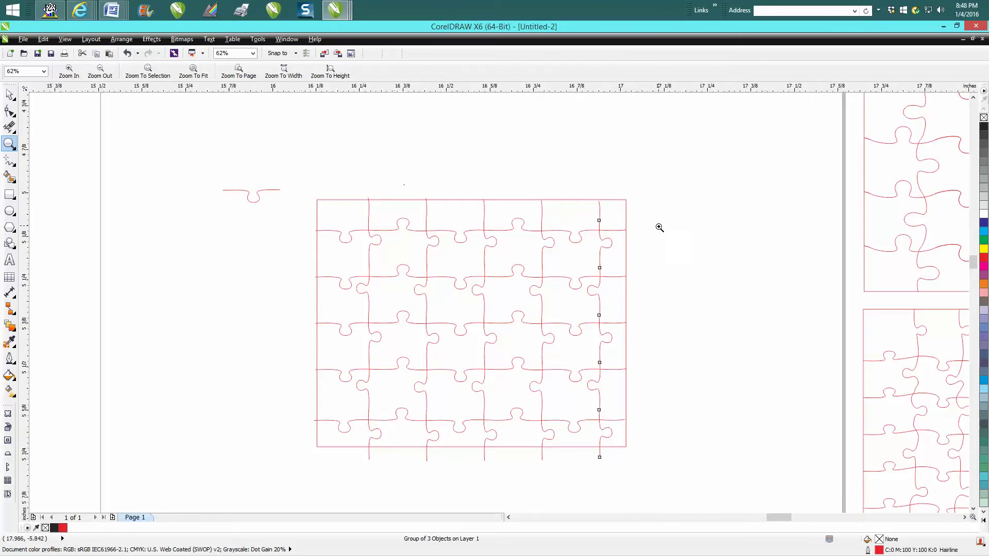
{"action": "left_click", "coordinate": [9, 111]}
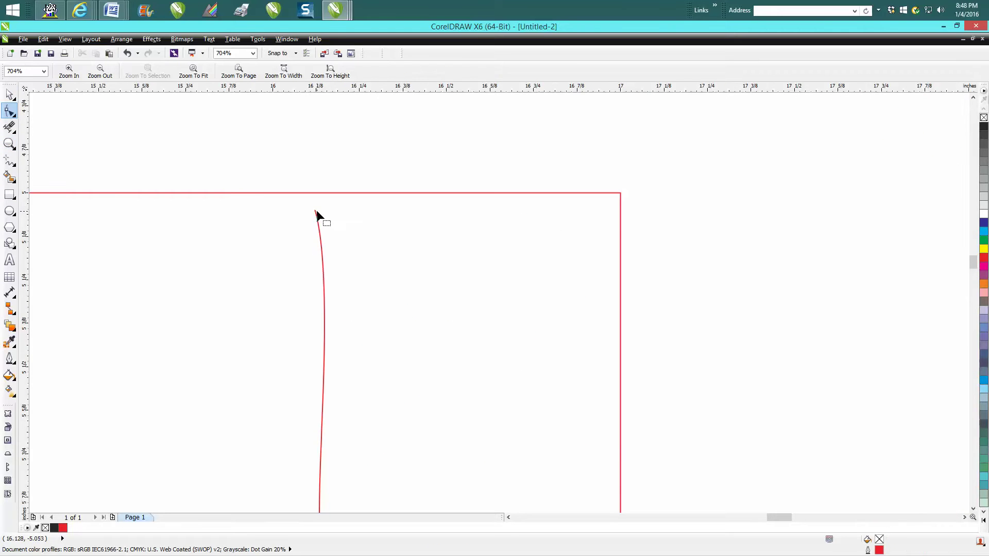
{"action": "left_click", "coordinate": [9, 94]}
{"action": "left_click", "coordinate": [321, 241]}
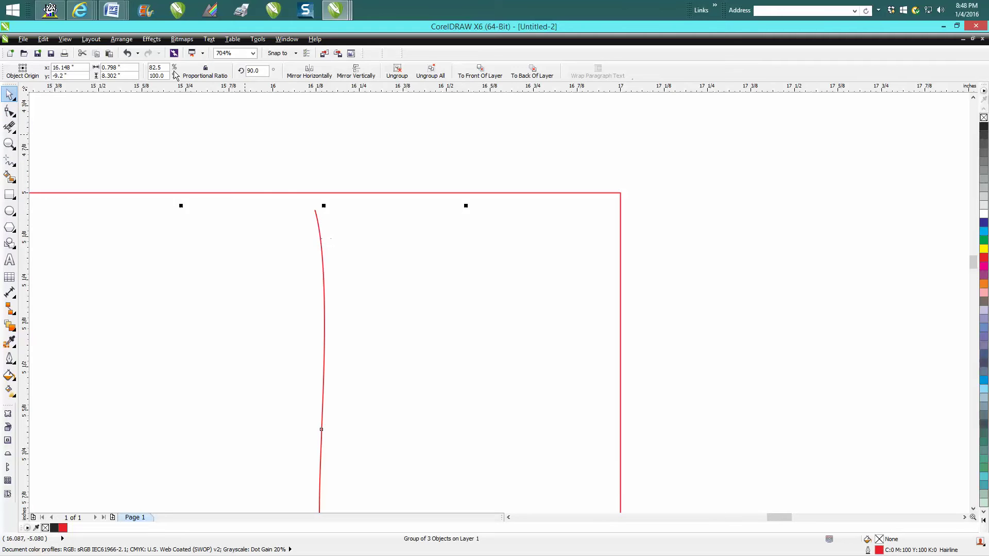
{"action": "left_click", "coordinate": [122, 39]}
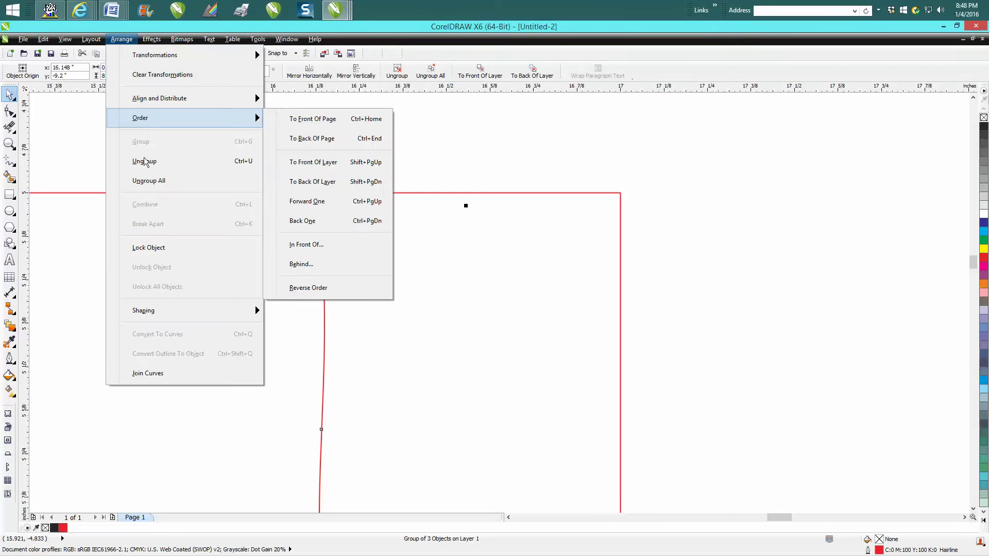
{"action": "left_click", "coordinate": [38, 122]}
{"action": "left_click", "coordinate": [9, 111]}
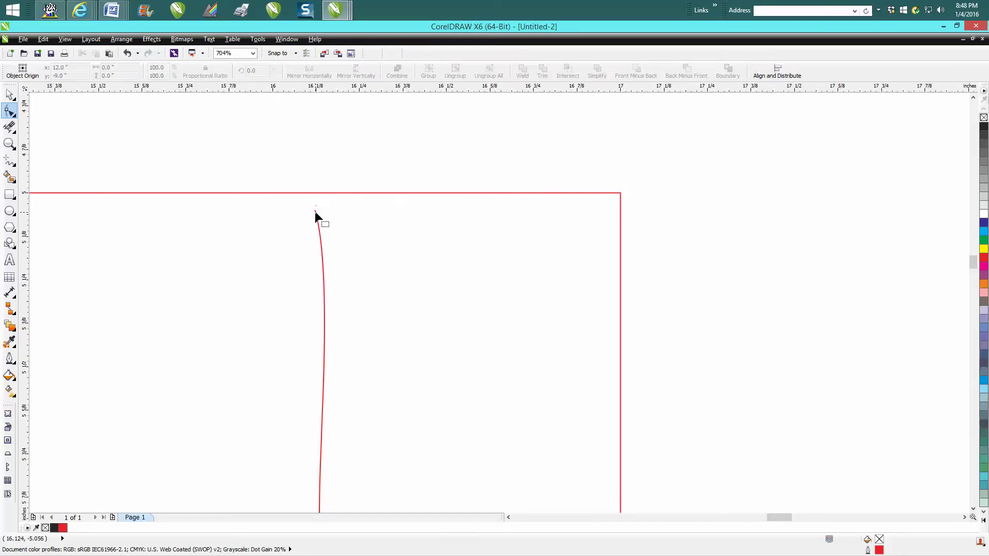
{"action": "left_click", "coordinate": [9, 94]}
{"action": "left_click", "coordinate": [122, 39]}
{"action": "left_click", "coordinate": [320, 215]}
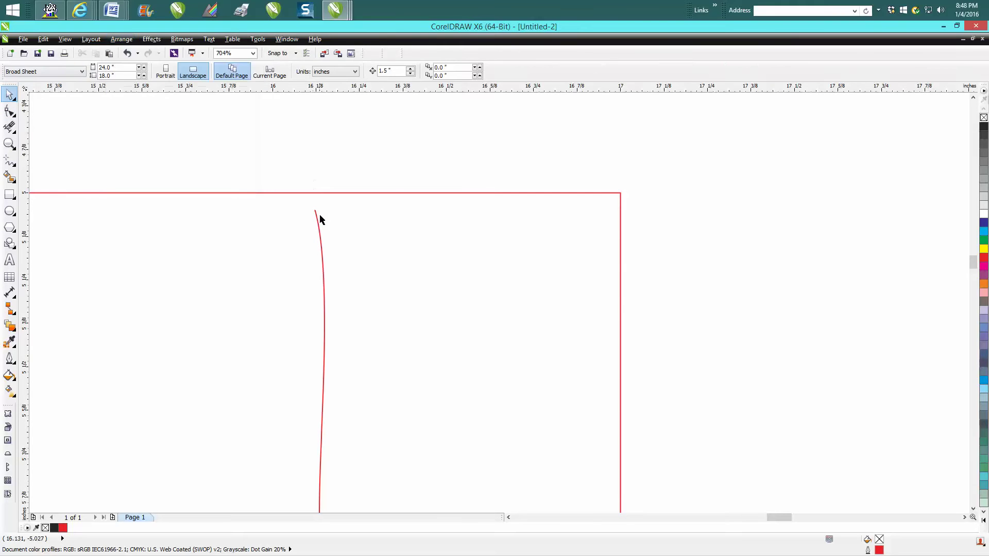
Ungroup the rightmost cut line and drag its top node onto the rectangle's top edge
{"action": "left_click", "coordinate": [316, 228]}
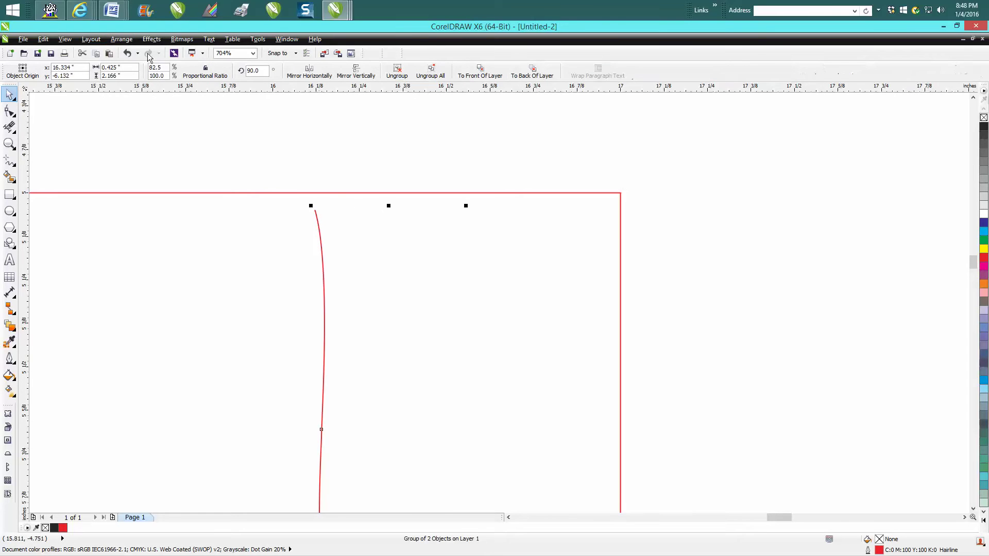
{"action": "left_click", "coordinate": [123, 40]}
{"action": "left_click", "coordinate": [152, 161]}
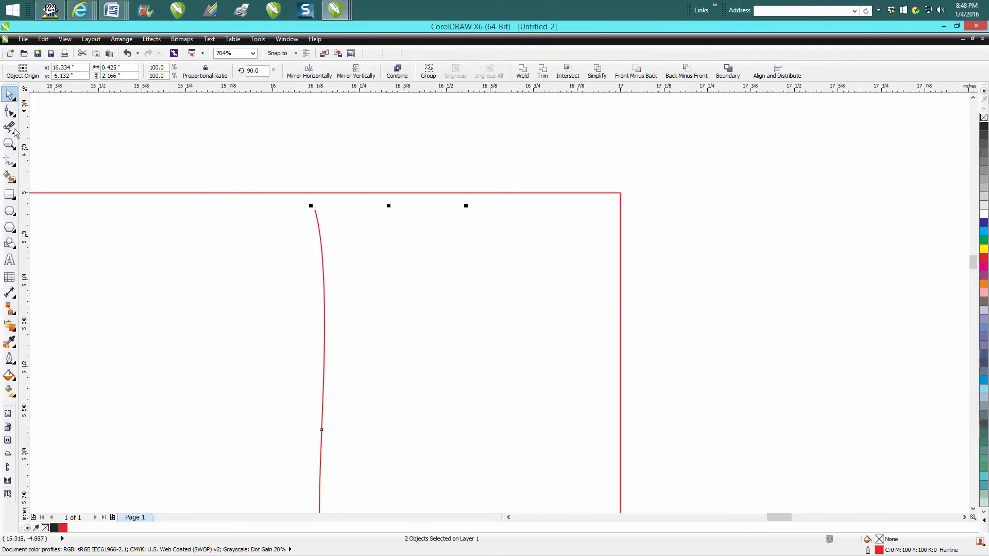
{"action": "left_click", "coordinate": [10, 111]}
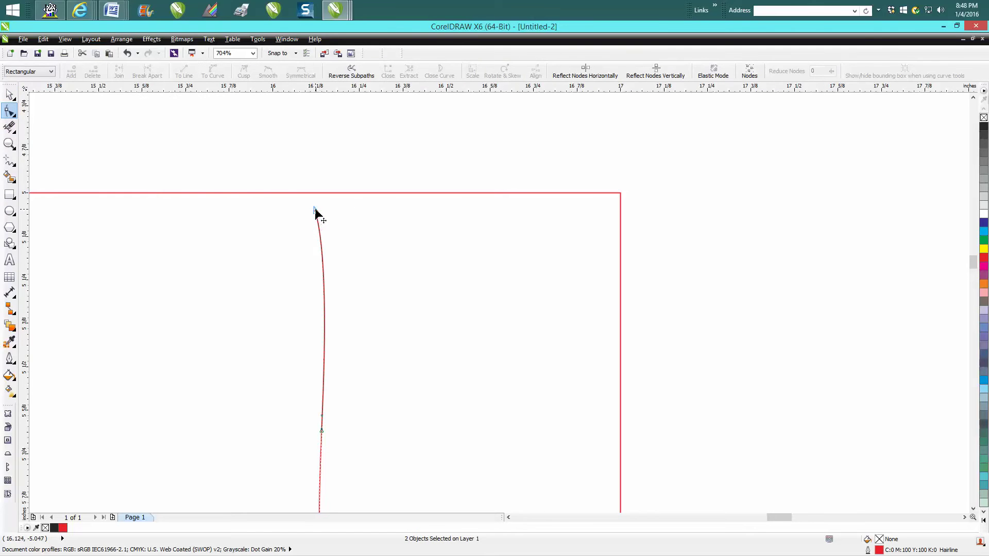
{"action": "left_click_drag", "start_coordinate": [314, 208], "coordinate": [311, 193]}
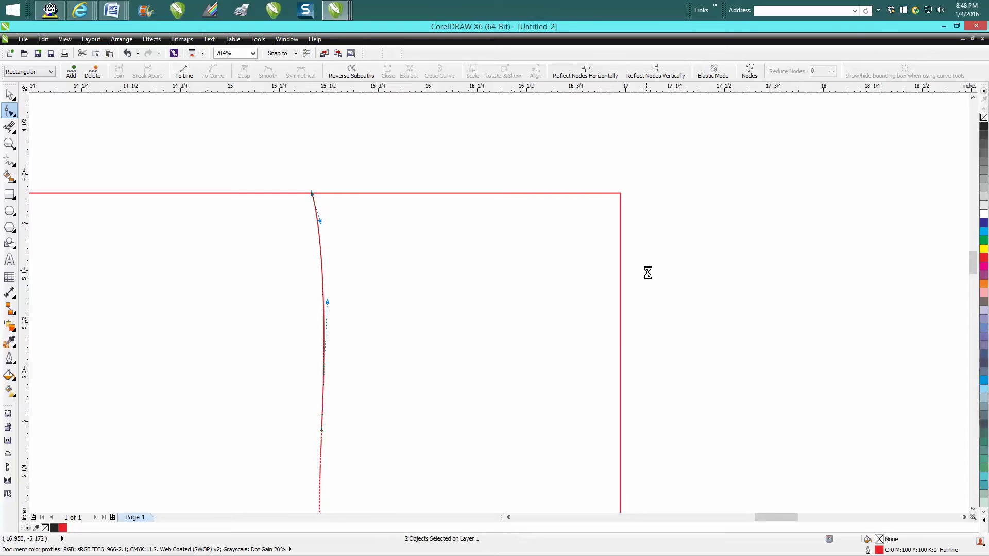
{"action": "scroll", "coordinate": [648, 273], "scroll_direction": "down", "scroll_amount": 5}
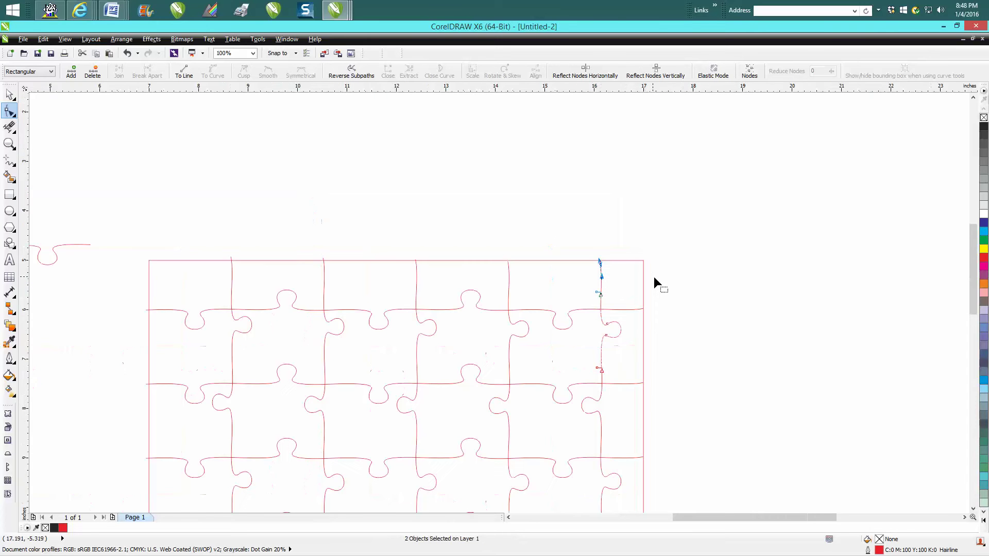
{"action": "left_click", "coordinate": [9, 144]}
{"action": "left_click_drag", "start_coordinate": [458, 293], "coordinate": [510, 307]}
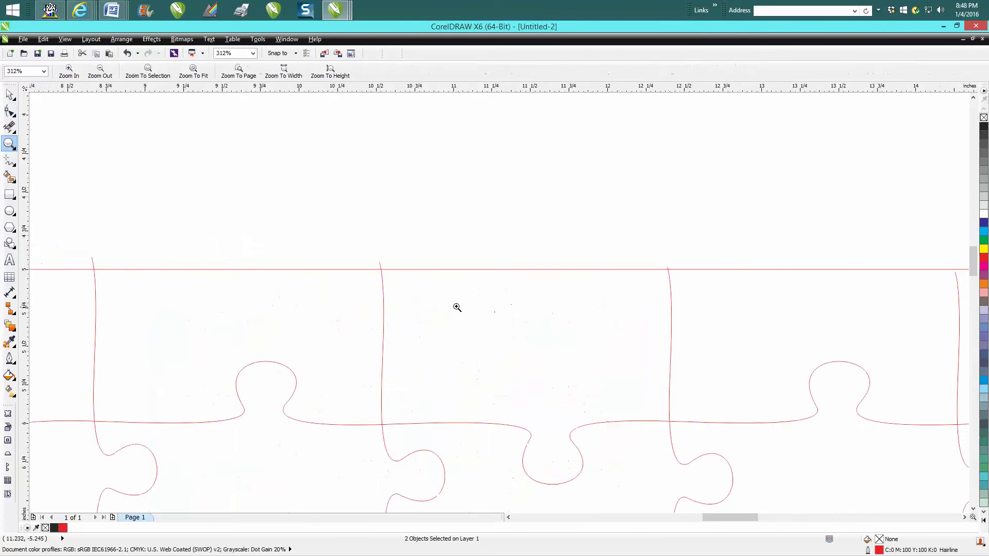
{"action": "left_click", "coordinate": [9, 127]}
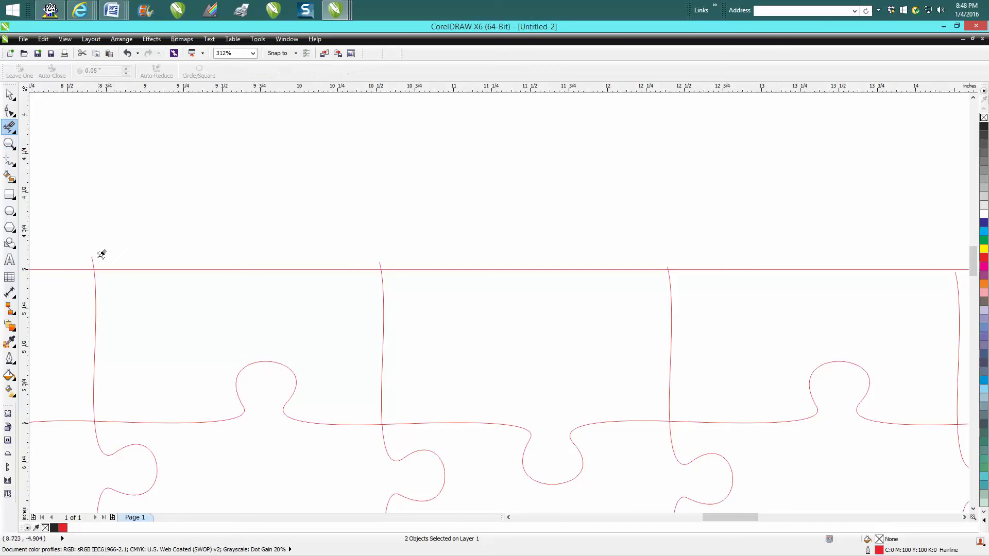
{"action": "left_click", "coordinate": [381, 264]}
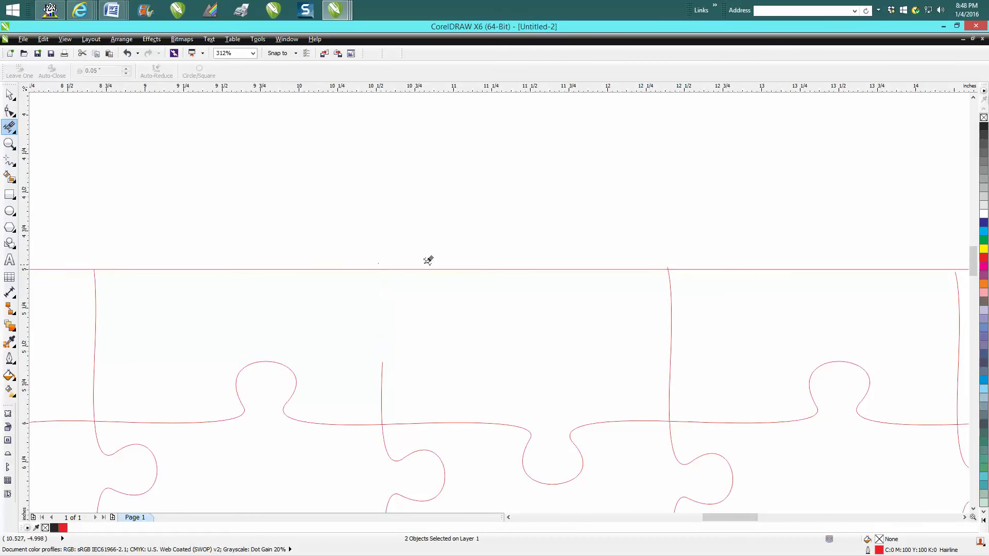
{"action": "left_click", "coordinate": [128, 54]}
{"action": "scroll", "coordinate": [567, 348], "scroll_direction": "down", "scroll_amount": 5}
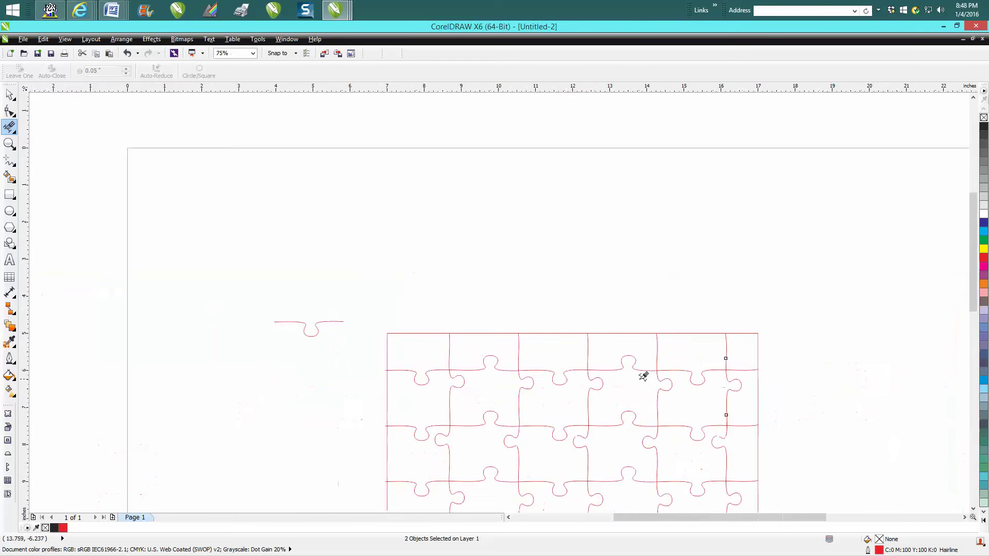
{"action": "scroll", "coordinate": [643, 376], "scroll_direction": "down", "scroll_amount": 2}
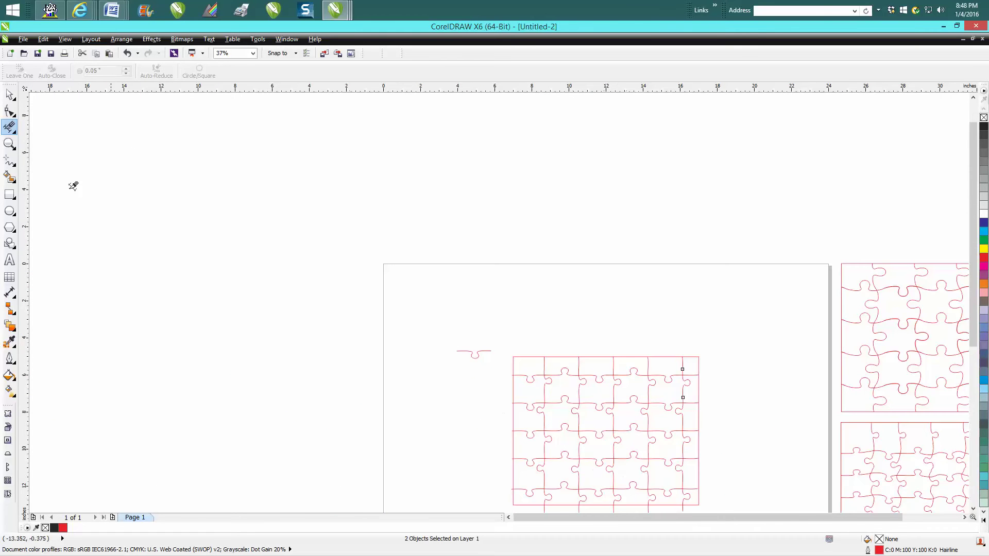
{"action": "left_click", "coordinate": [9, 144]}
Marquee-select the whole cut-line grid, drag it left off the page, then select the lower-right sample puzzle
{"action": "left_click_drag", "start_coordinate": [493, 344], "coordinate": [726, 442]}
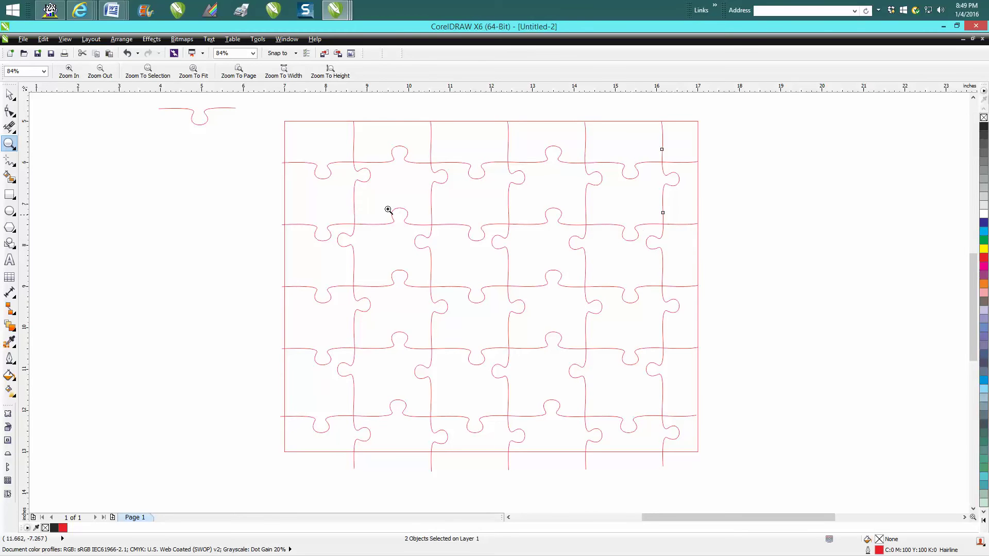
{"action": "scroll", "coordinate": [370, 208], "scroll_direction": "down", "scroll_amount": 2}
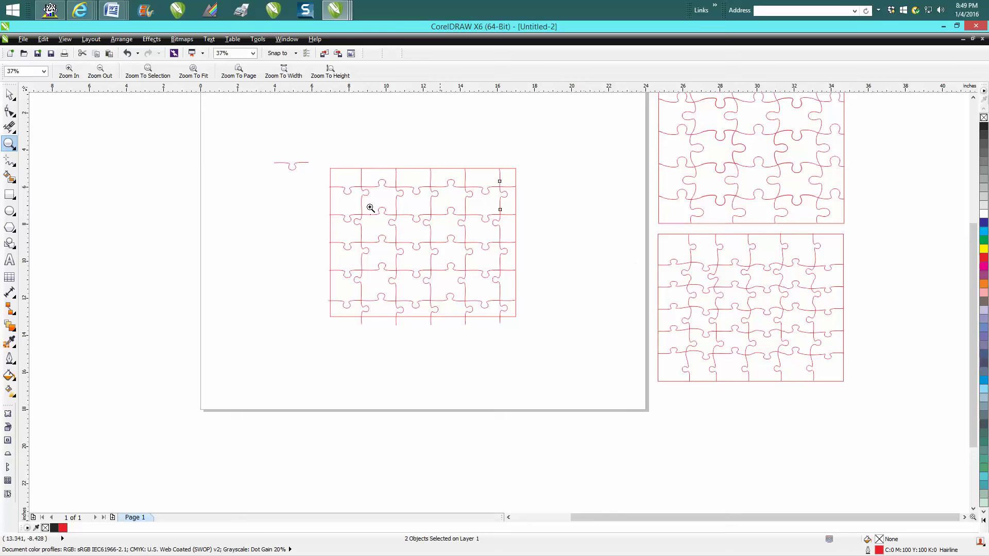
{"action": "left_click", "coordinate": [9, 94]}
{"action": "left_click_drag", "start_coordinate": [255, 150], "coordinate": [589, 337]}
{"action": "left_click_drag", "start_coordinate": [397, 246], "coordinate": [187, 294]}
{"action": "left_click", "coordinate": [767, 325]}
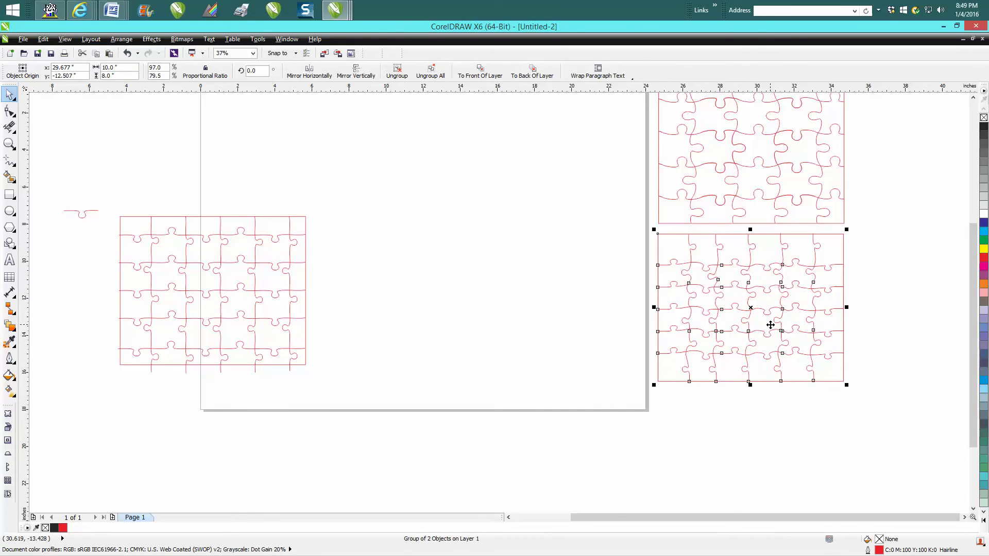
Centre the sample puzzle with P and set its size to 7 × 5 inches
{"action": "key", "text": "p"}
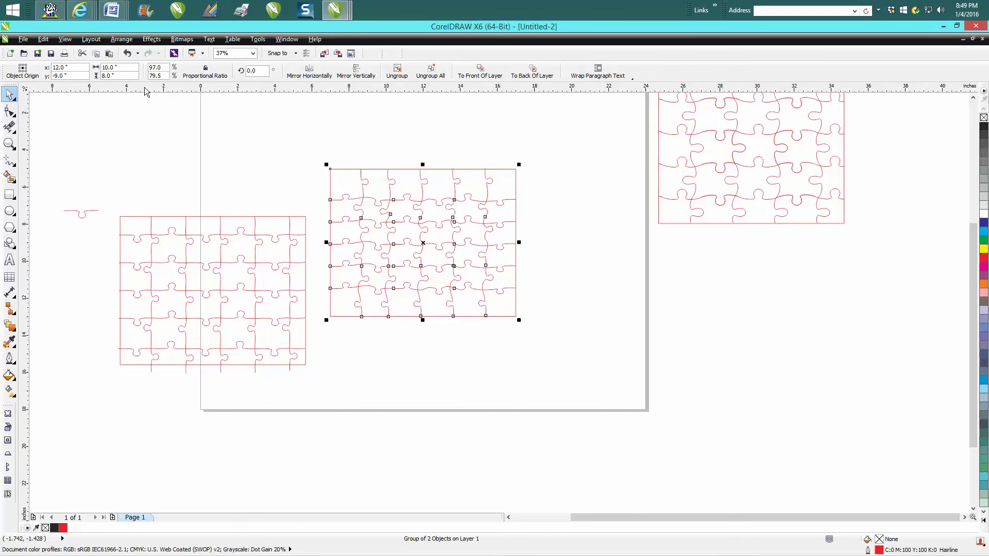
{"action": "left_click", "coordinate": [119, 68]}
{"action": "type", "text": "7"}
{"action": "left_click", "coordinate": [127, 76]}
{"action": "type", "text": "7"}
{"action": "key", "text": "Return"}
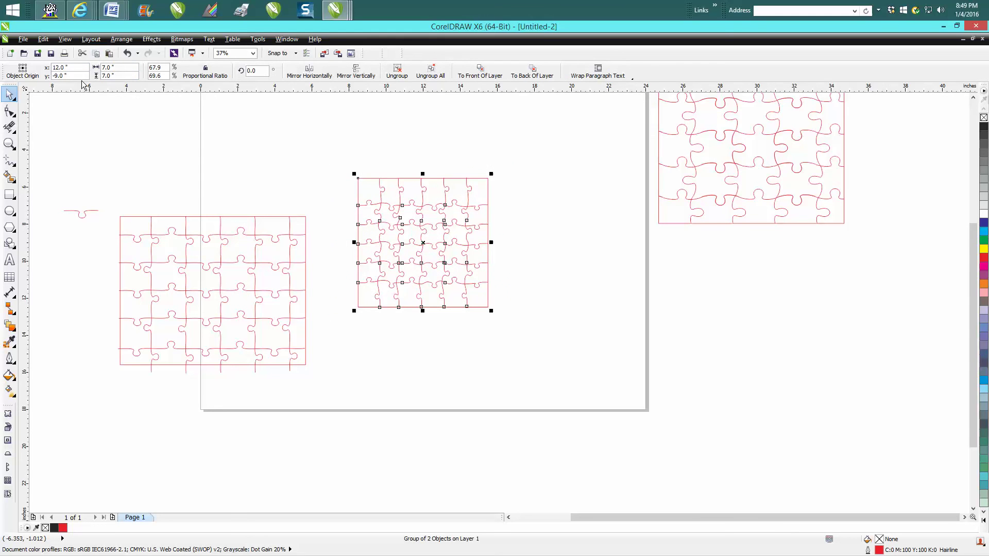
{"action": "left_click", "coordinate": [126, 76]}
{"action": "type", "text": "5"}
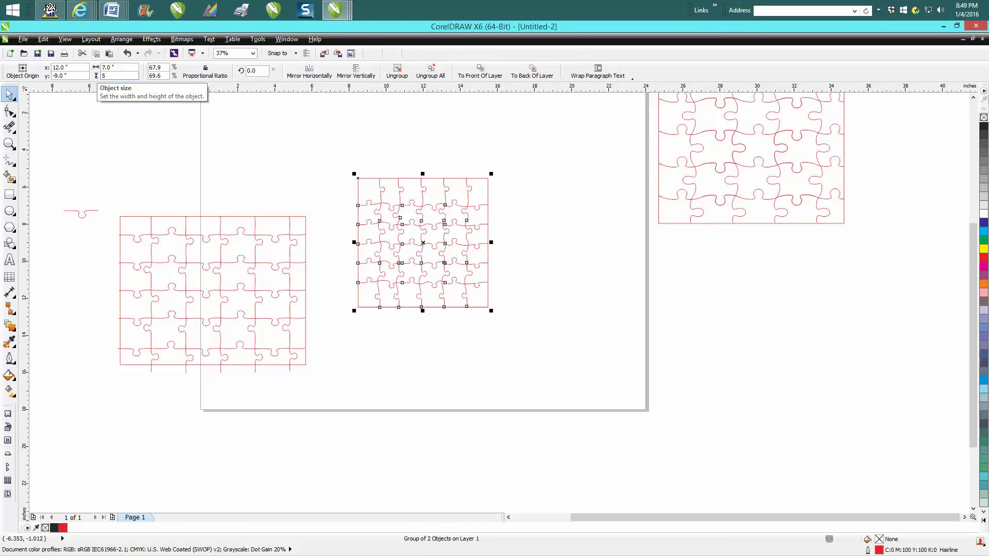
{"action": "key", "text": "Return"}
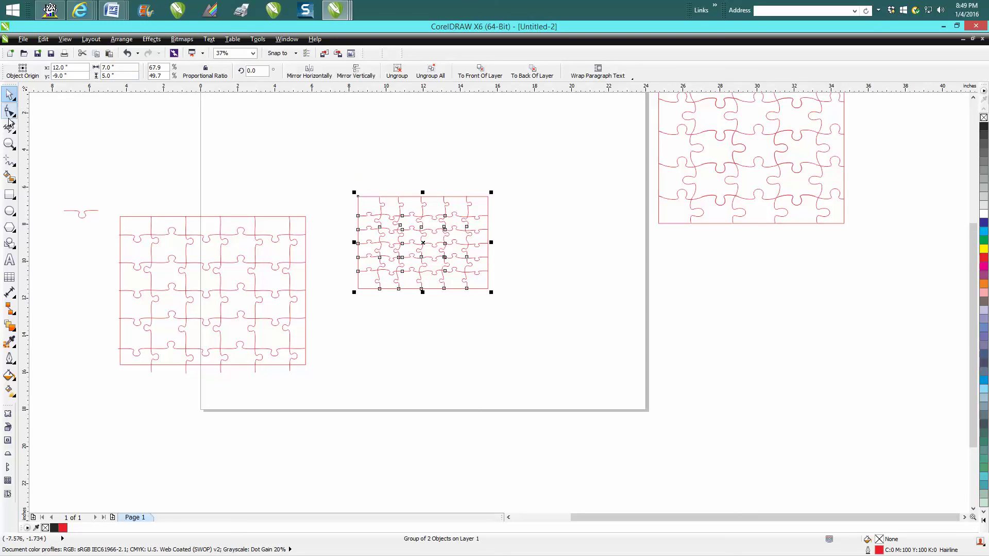
{"action": "left_click", "coordinate": [9, 144]}
{"action": "left_click_drag", "start_coordinate": [353, 194], "coordinate": [550, 317]}
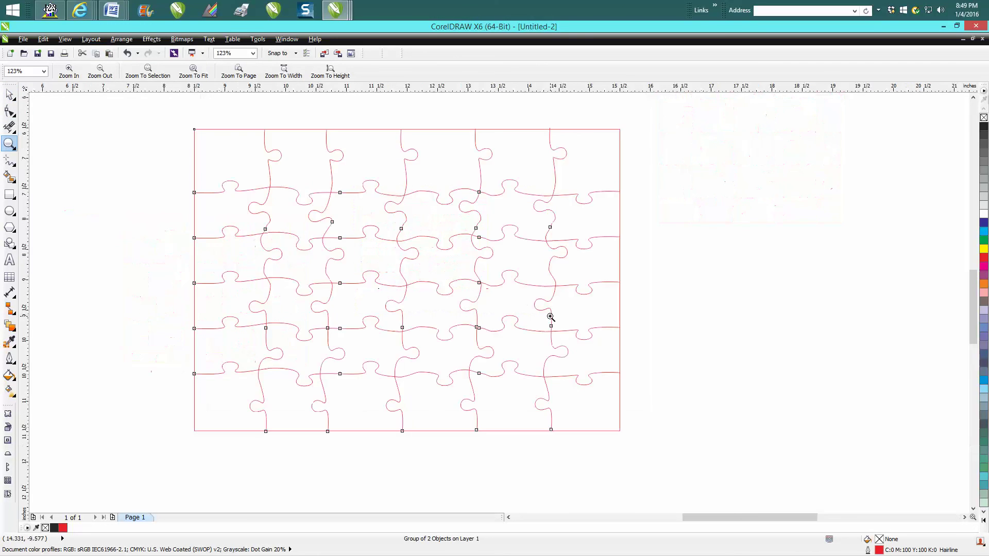
{"action": "right_click", "coordinate": [398, 277]}
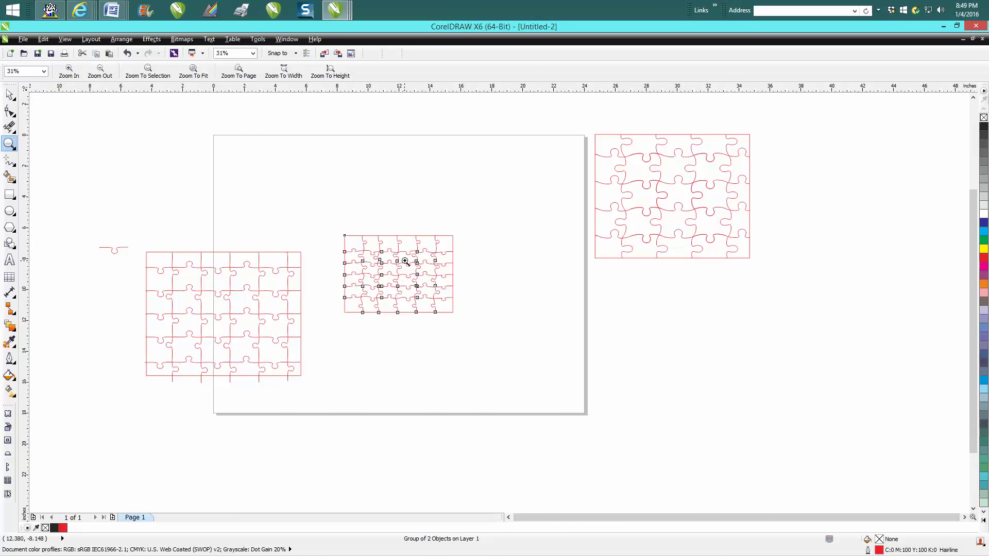